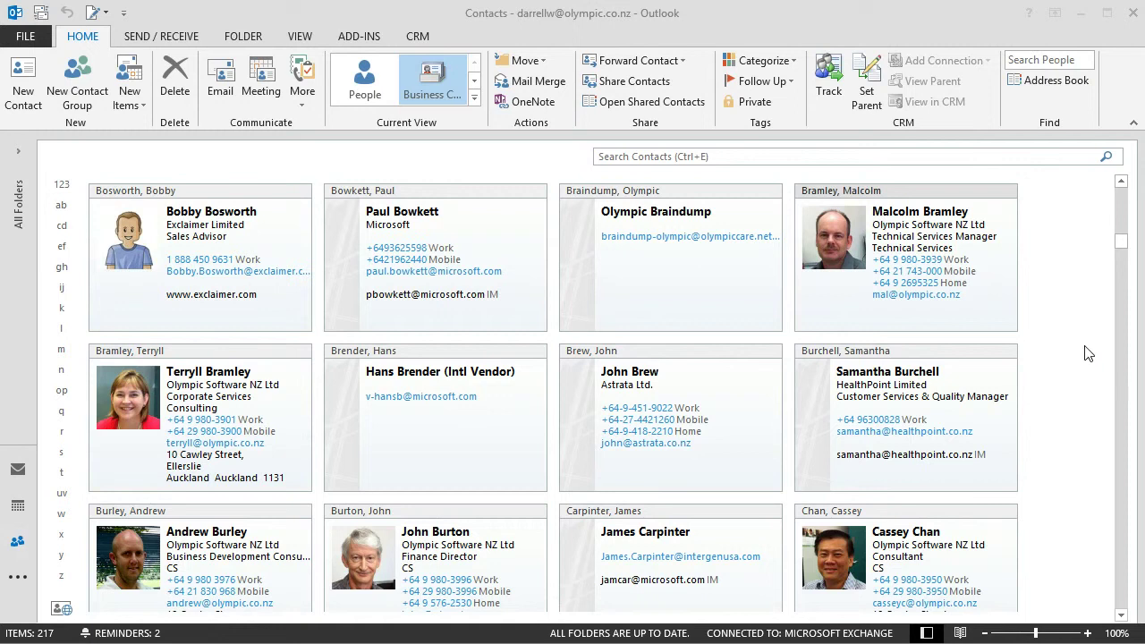
Step: Open the contact record of Olympic's Technical Services Manager and read through its notes
double_click(927, 197)
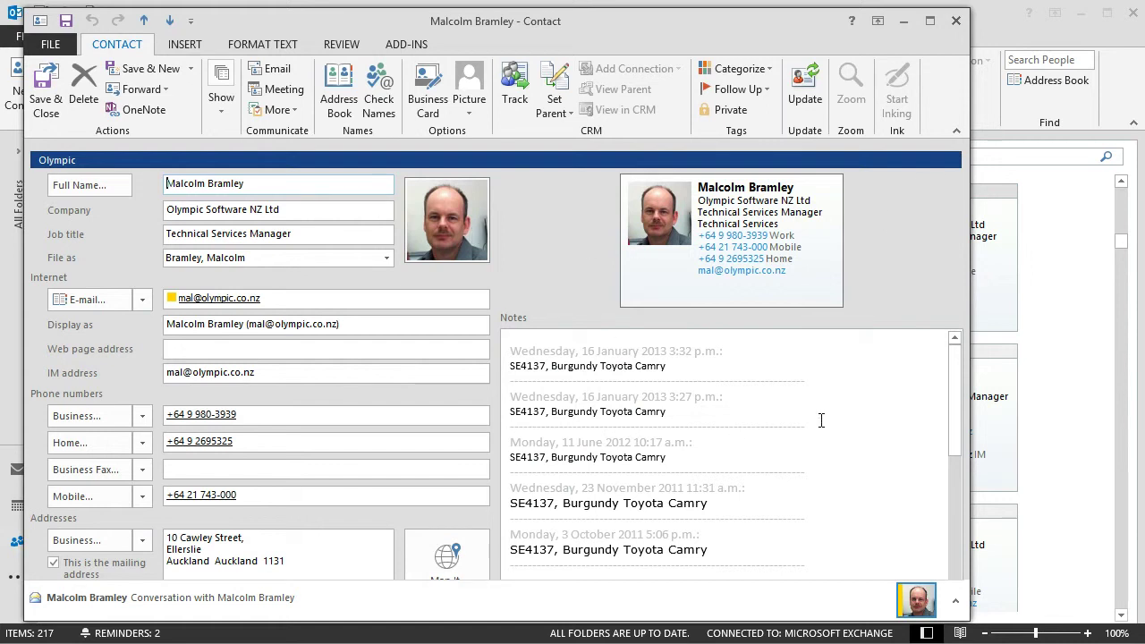
scroll(847, 405, down, 1)
scroll(847, 405, down, 5)
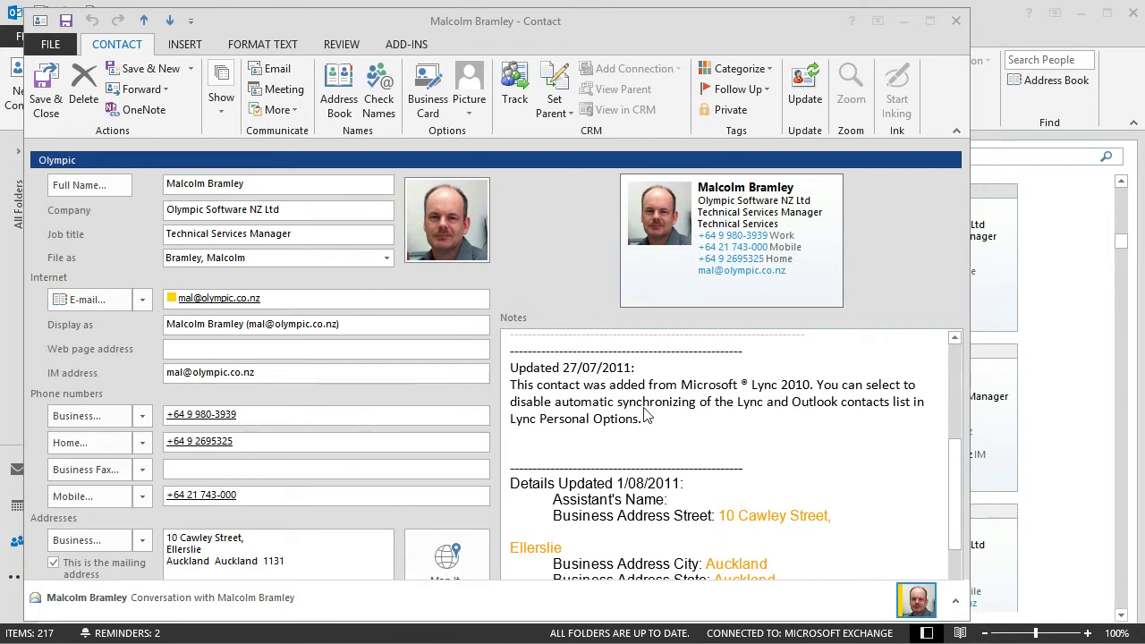
drag(644, 417, 617, 400)
click(812, 425)
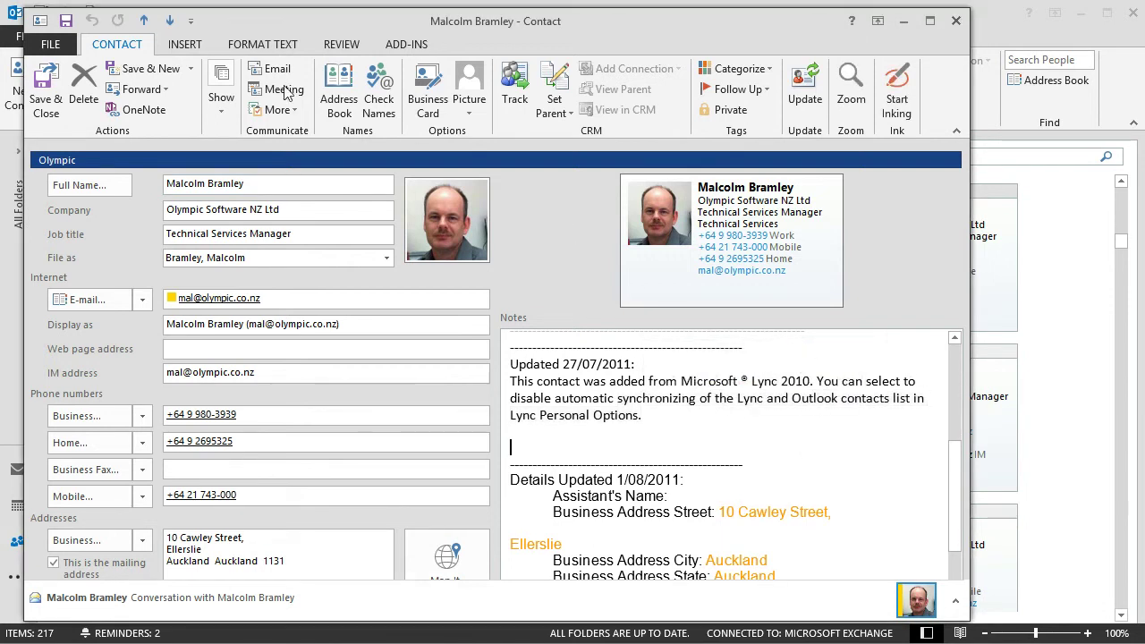
scroll(824, 418, down, 1)
scroll(824, 418, down, 1)
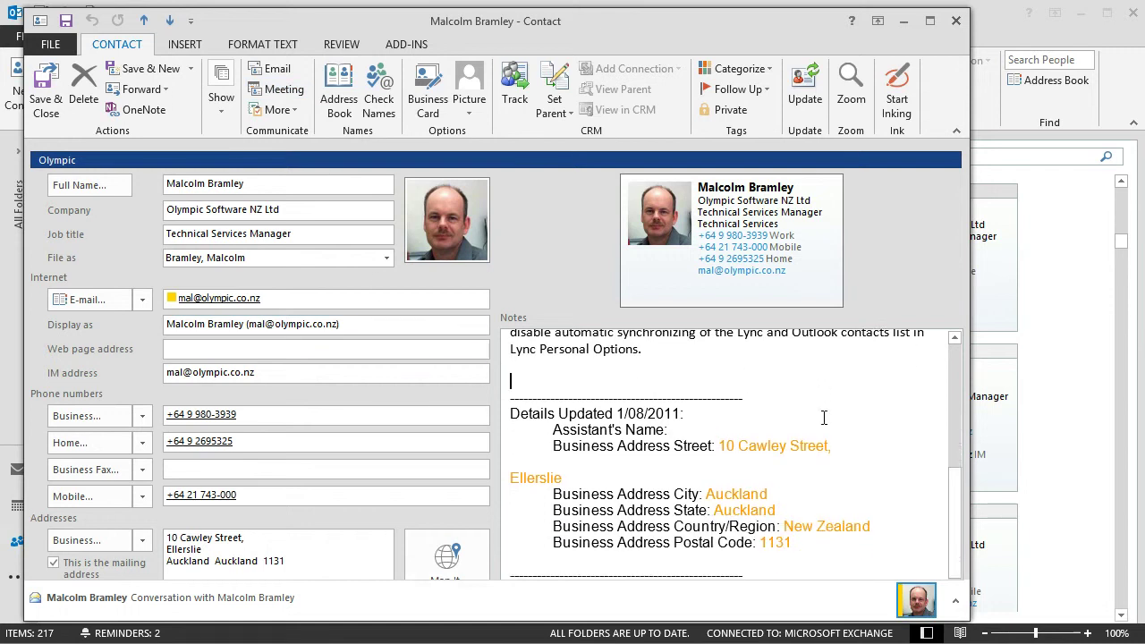
scroll(824, 418, up, 1)
scroll(824, 418, up, 1)
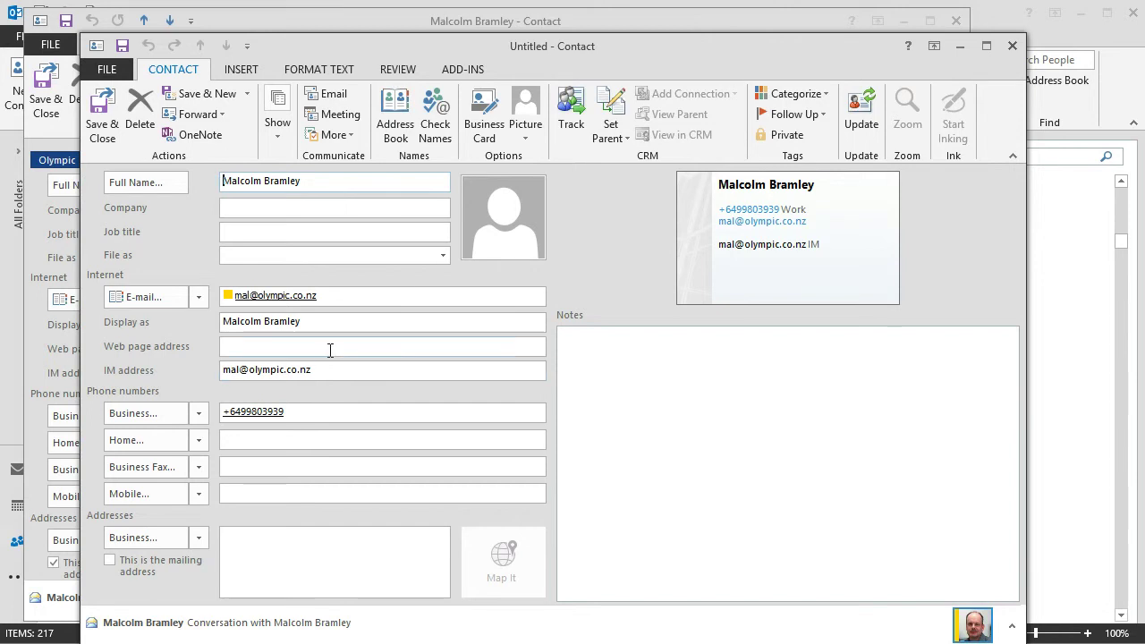
Step: Close the saved contact and the untitled contact, and switch the contacts list to the People view
click(359, 24)
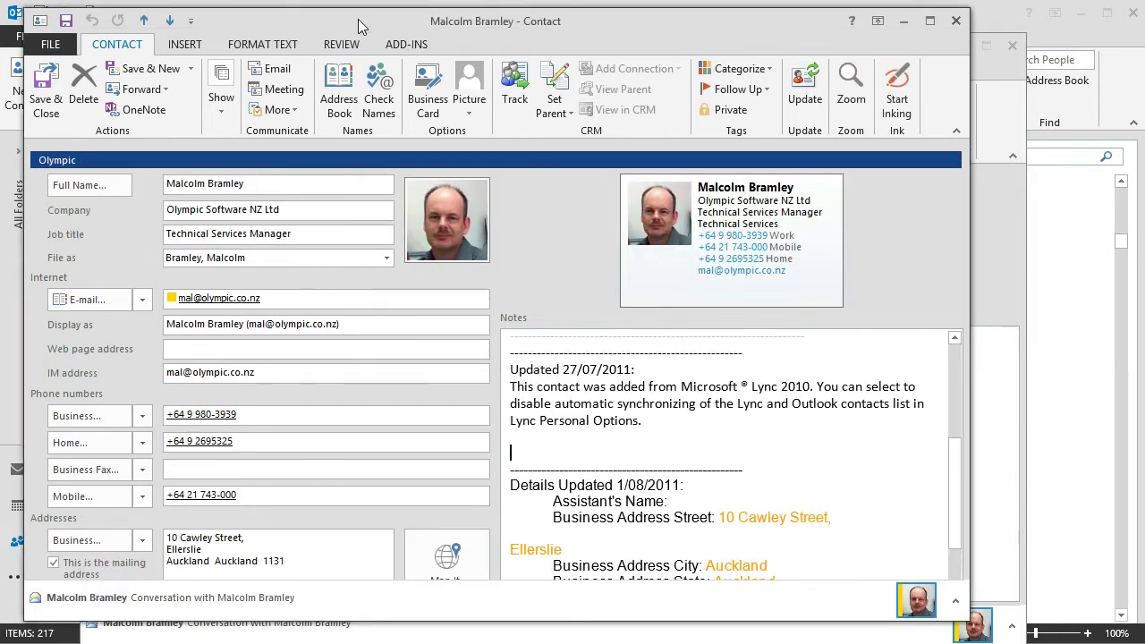
click(954, 23)
click(1013, 45)
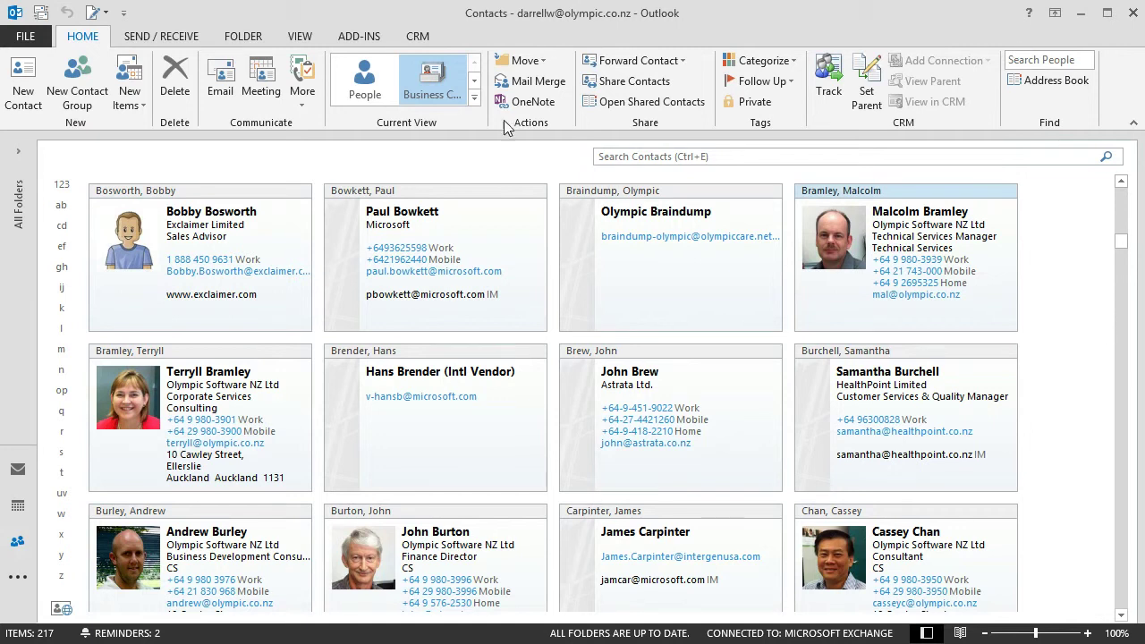
click(369, 85)
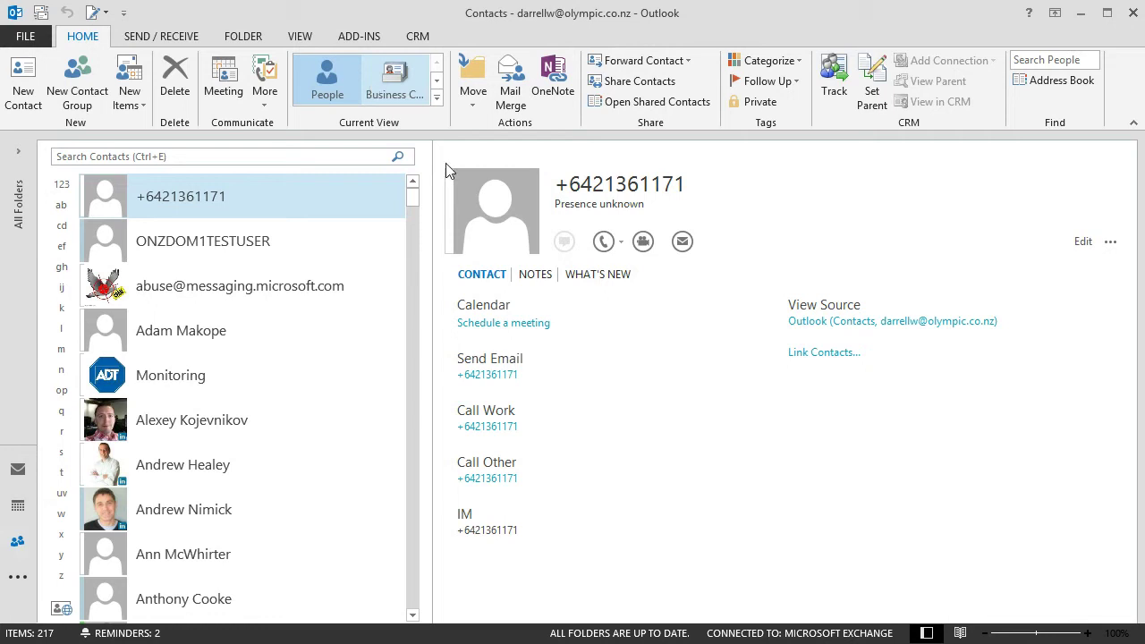
Step: Search people for "mal" and view the Technical Services Manager's Outlook contact record from the contact card
click(1036, 59)
text(mal)
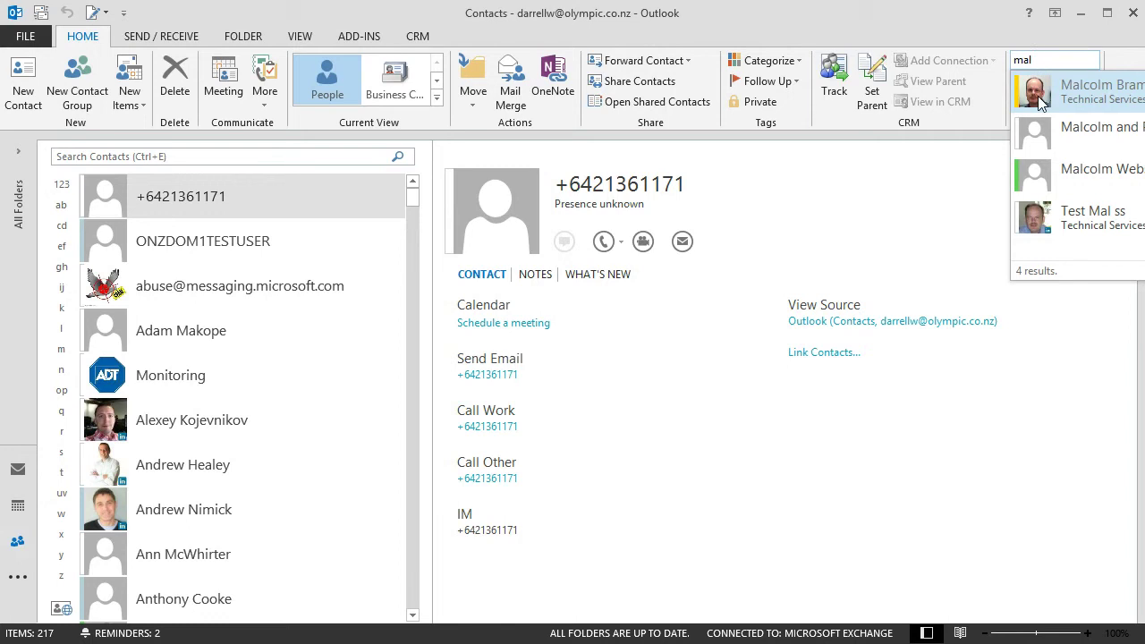
click(1041, 103)
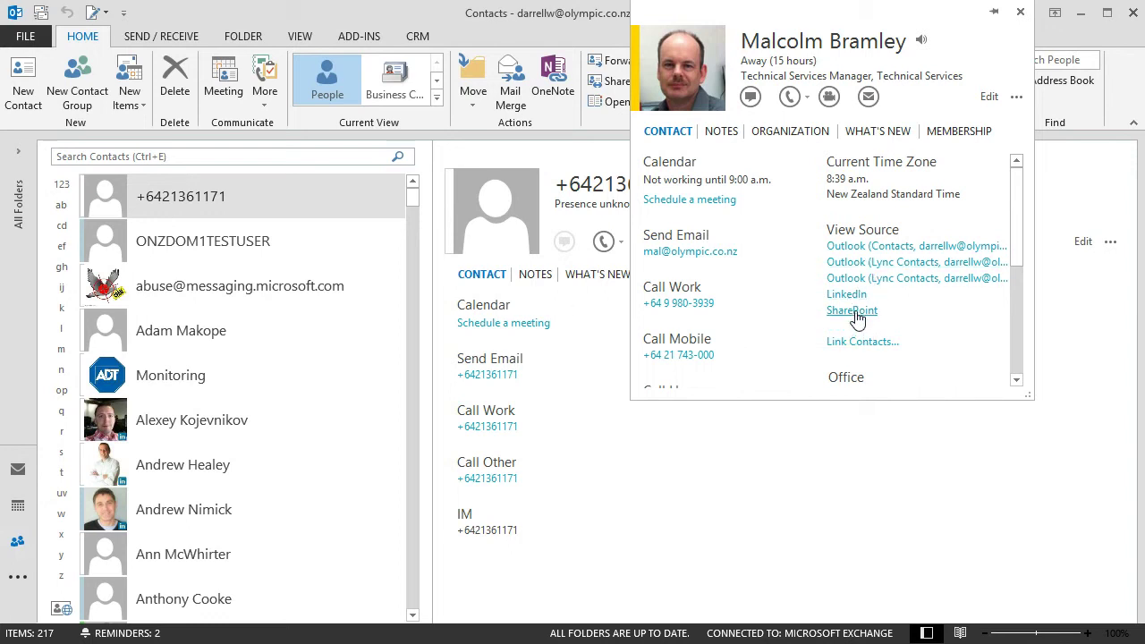
click(857, 254)
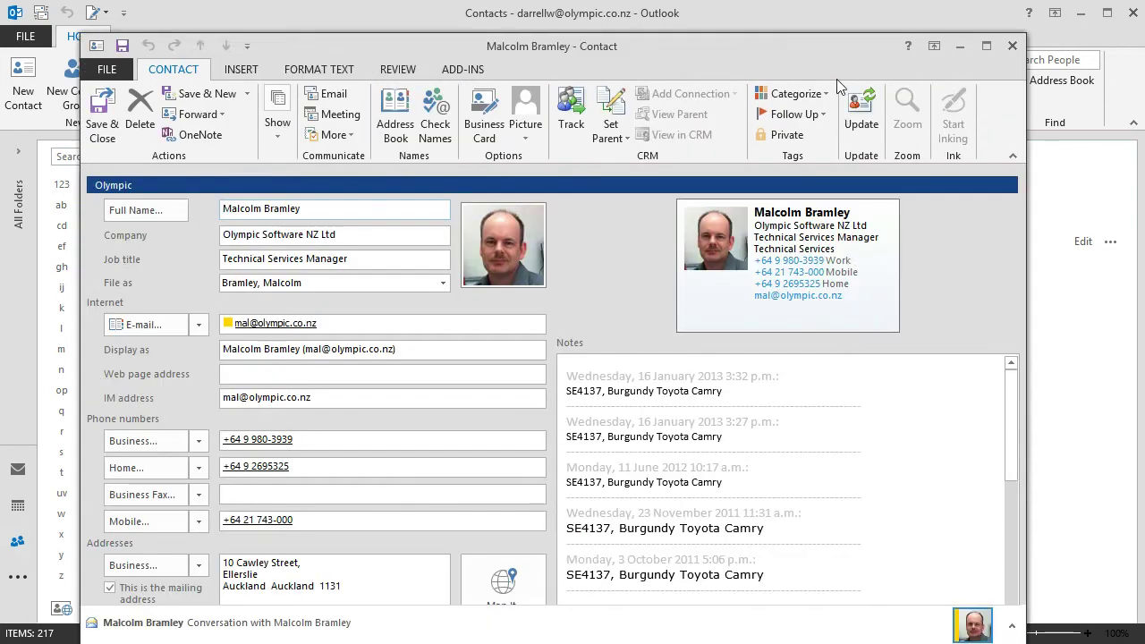
click(1013, 47)
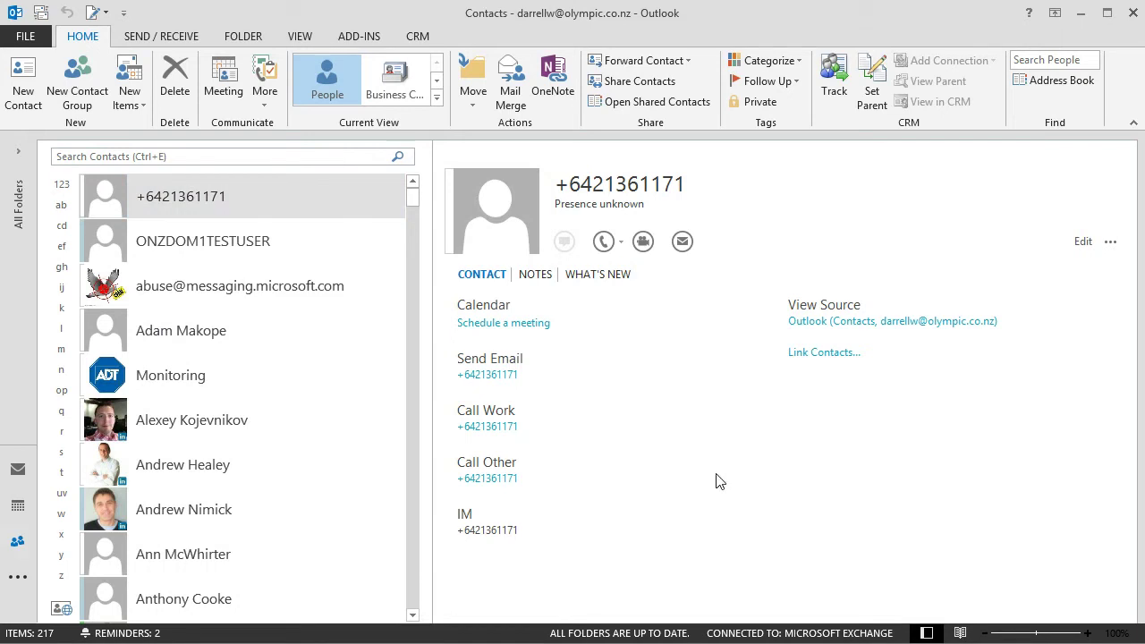
Step: In the inbox, show the call options for the Internet FAX message's sender, then expand and pin the sender's contact card
click(18, 474)
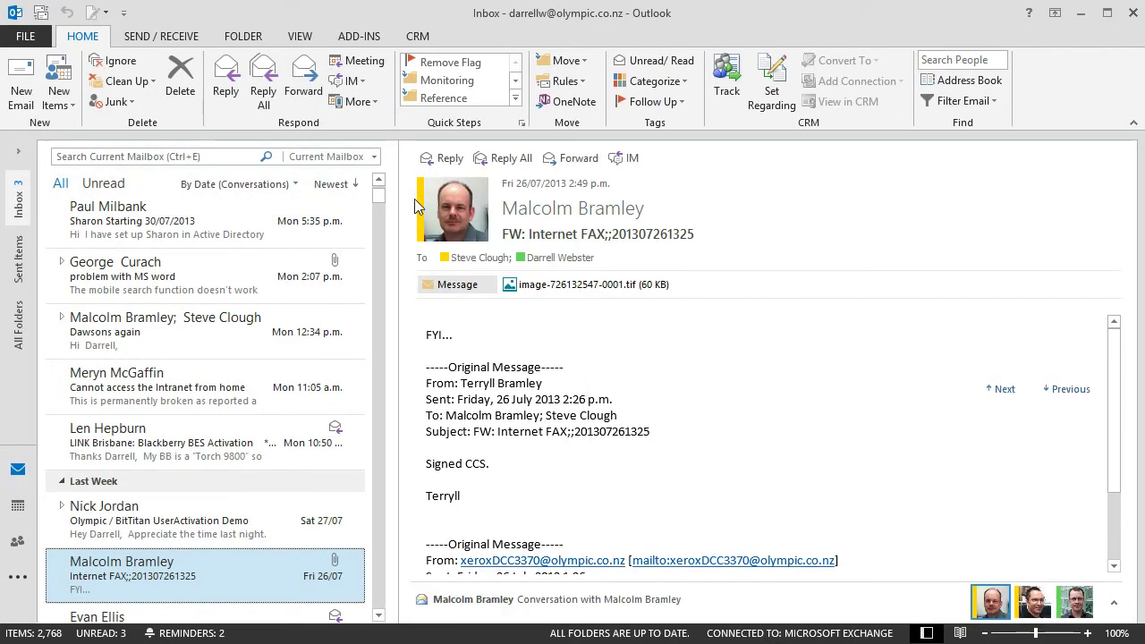
mouse_move(430, 208)
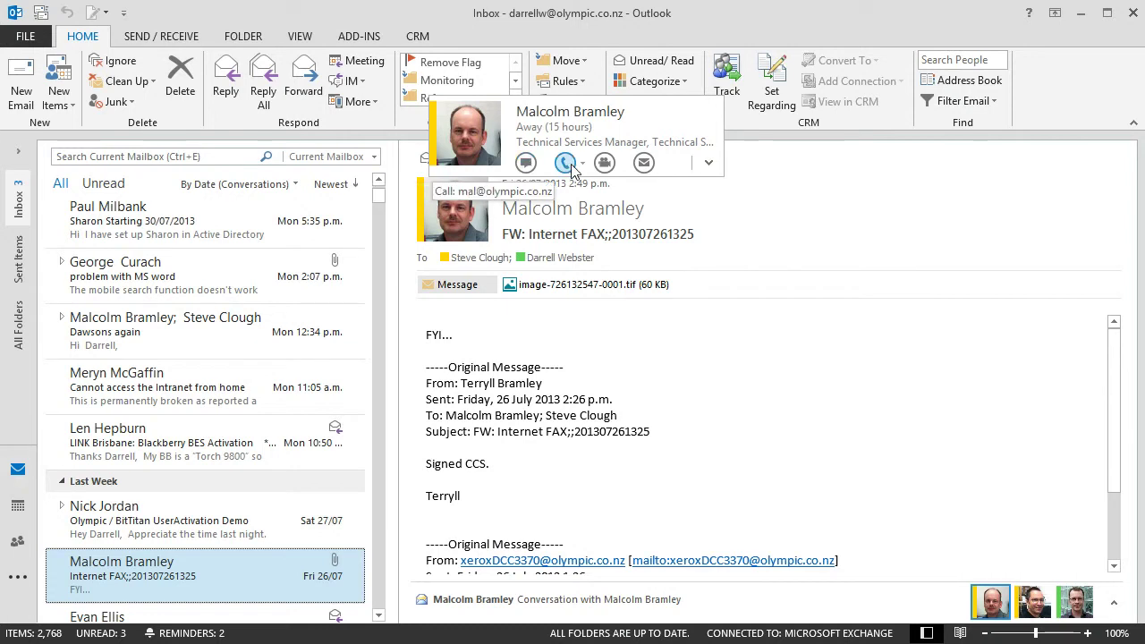
click(584, 165)
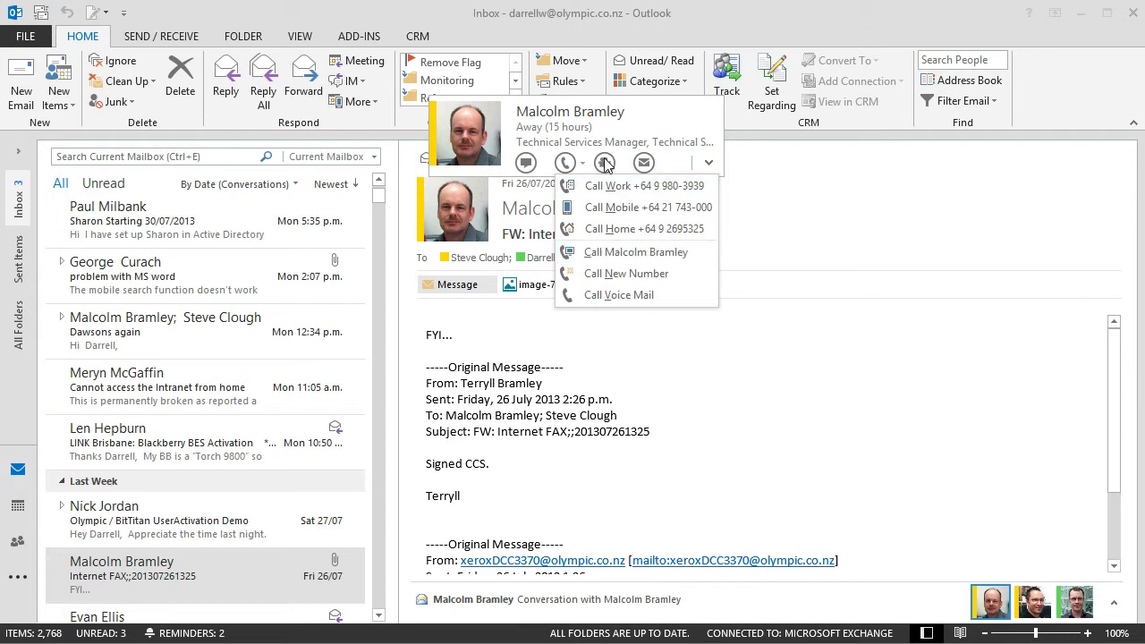
click(713, 162)
click(713, 162)
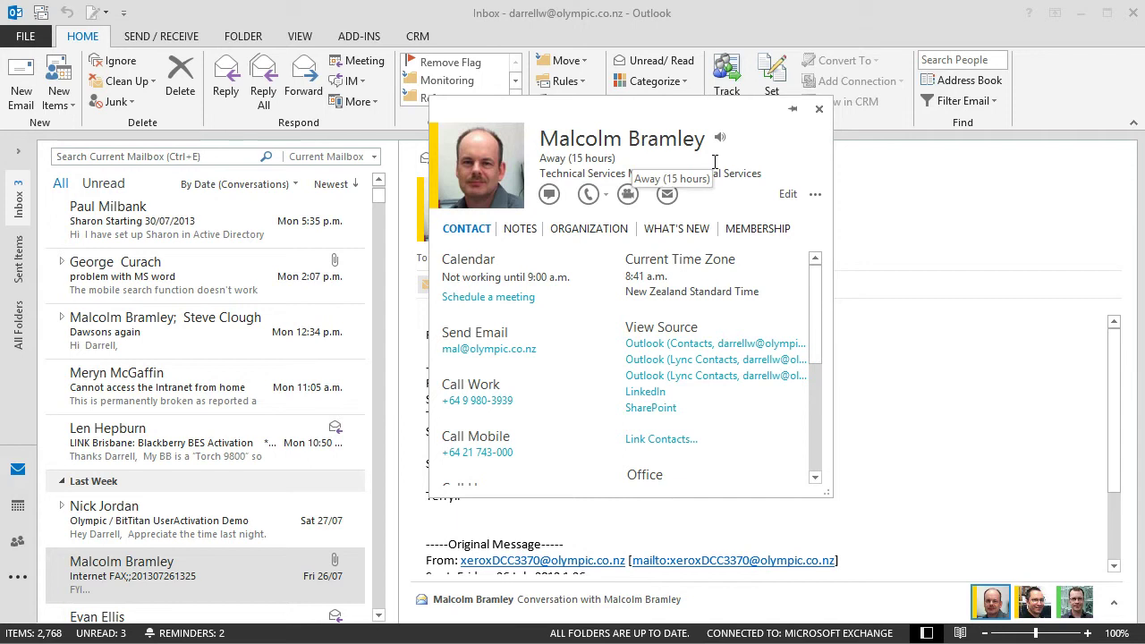
click(793, 109)
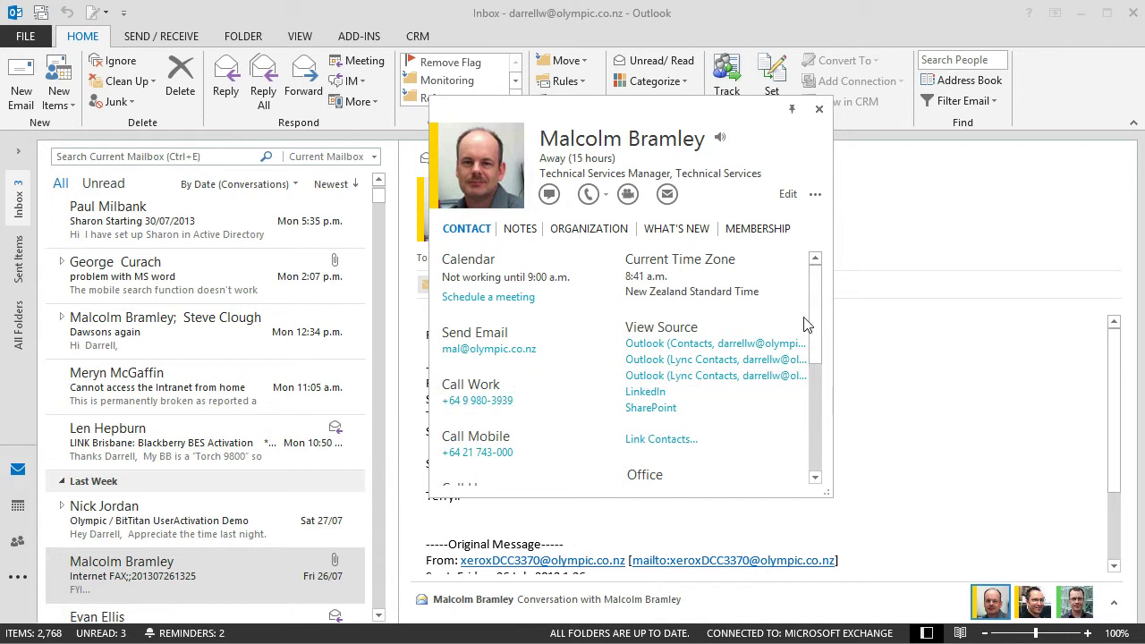
Step: Review the details on the pinned card and the notes in its linked Outlook contact record
scroll(811, 346, down, 3)
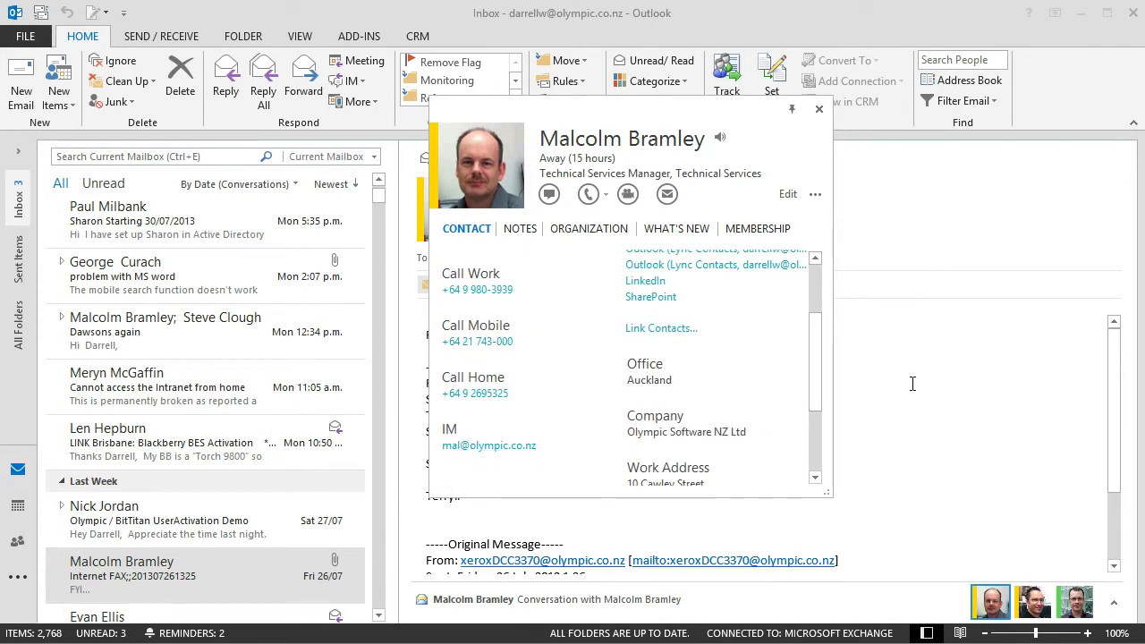
drag(822, 364, 815, 318)
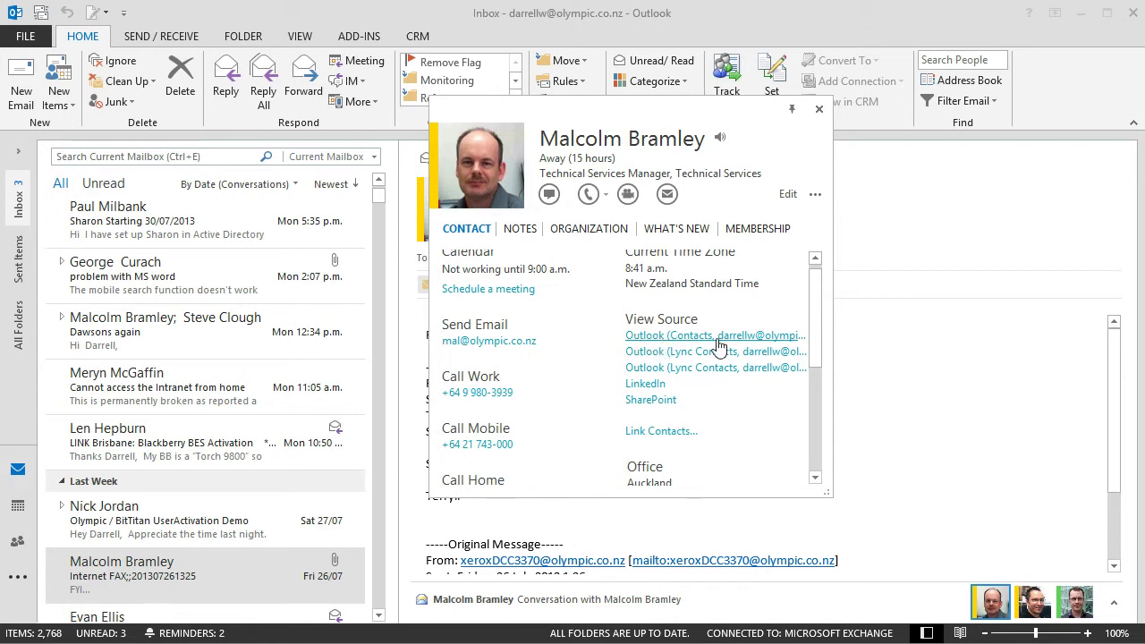
click(701, 340)
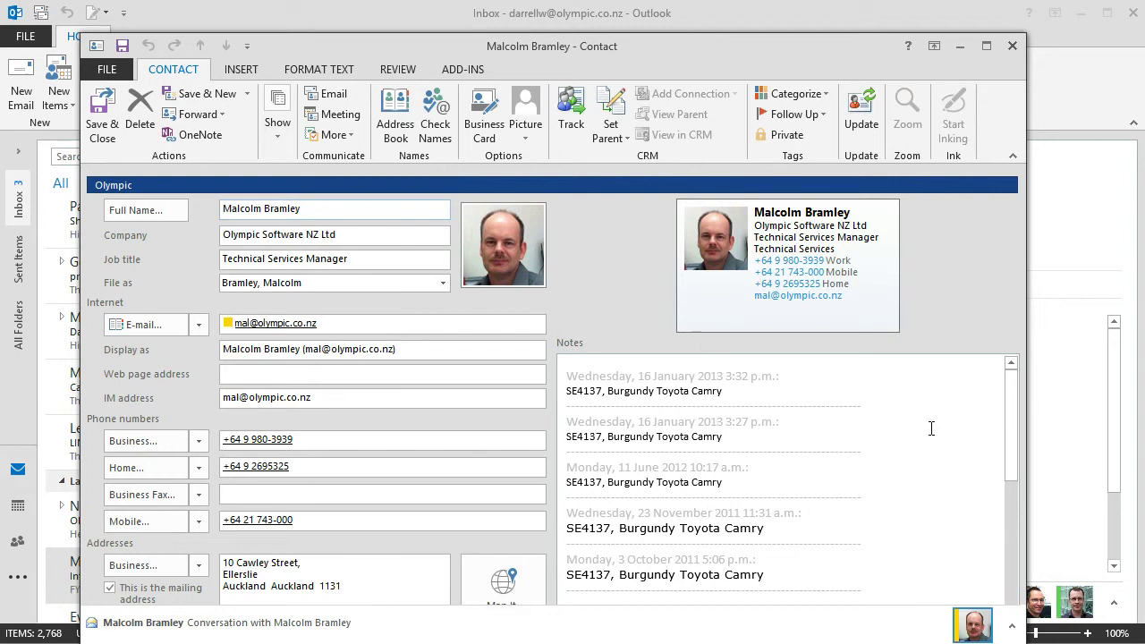
scroll(953, 437, down, 5)
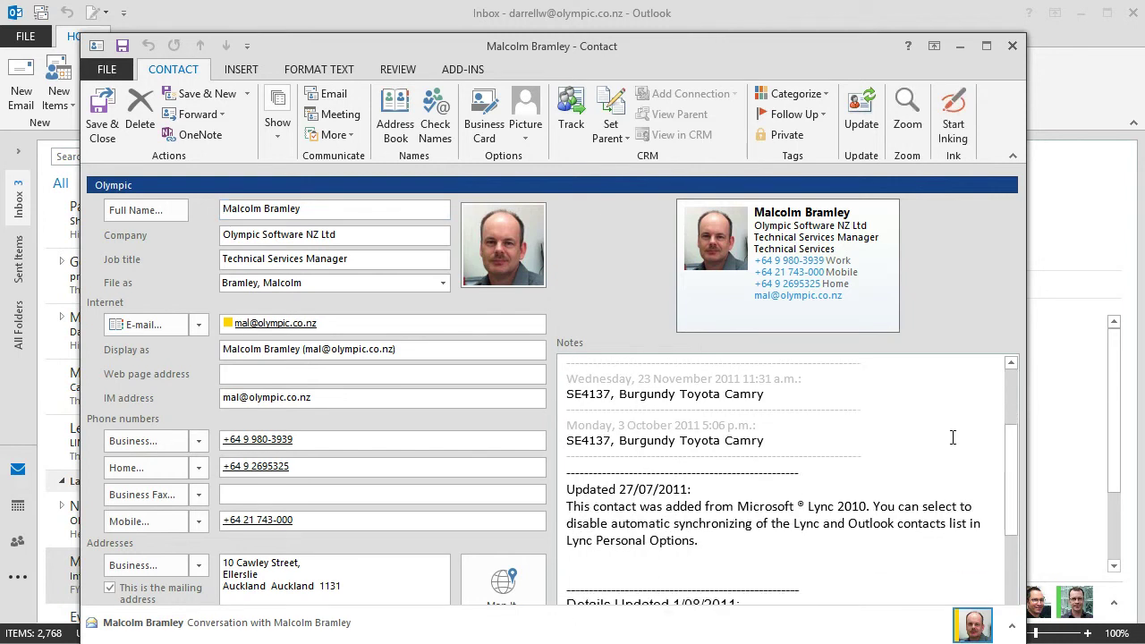
scroll(952, 437, down, 5)
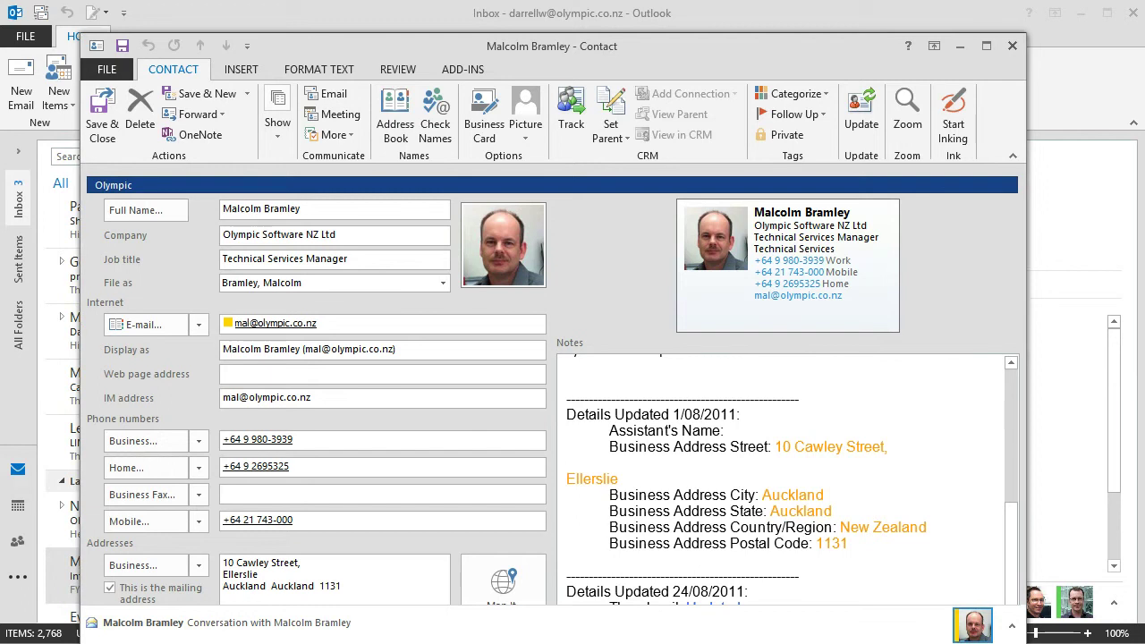
click(1013, 46)
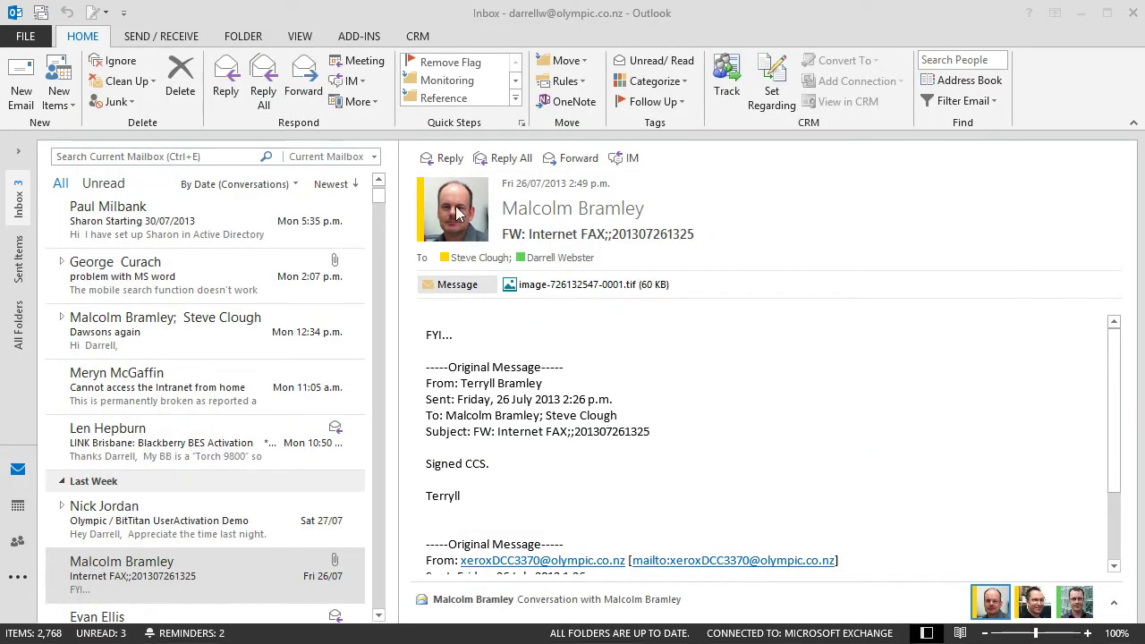
Step: Add a Work 2 phone number to the message sender through the contact card and save the contact
mouse_move(494, 209)
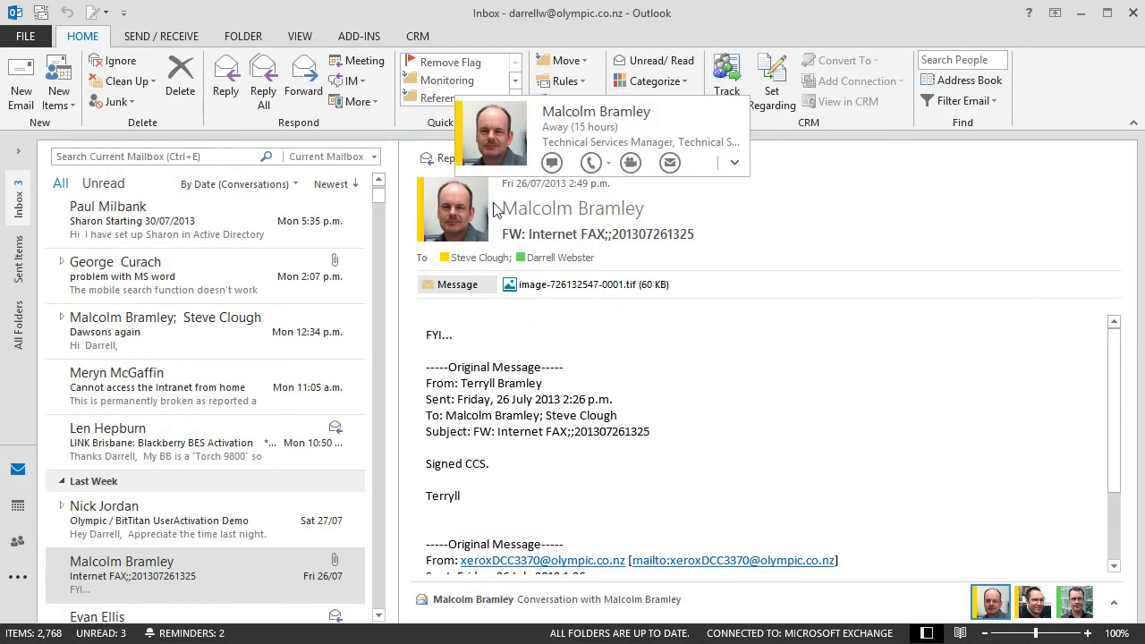
click(734, 162)
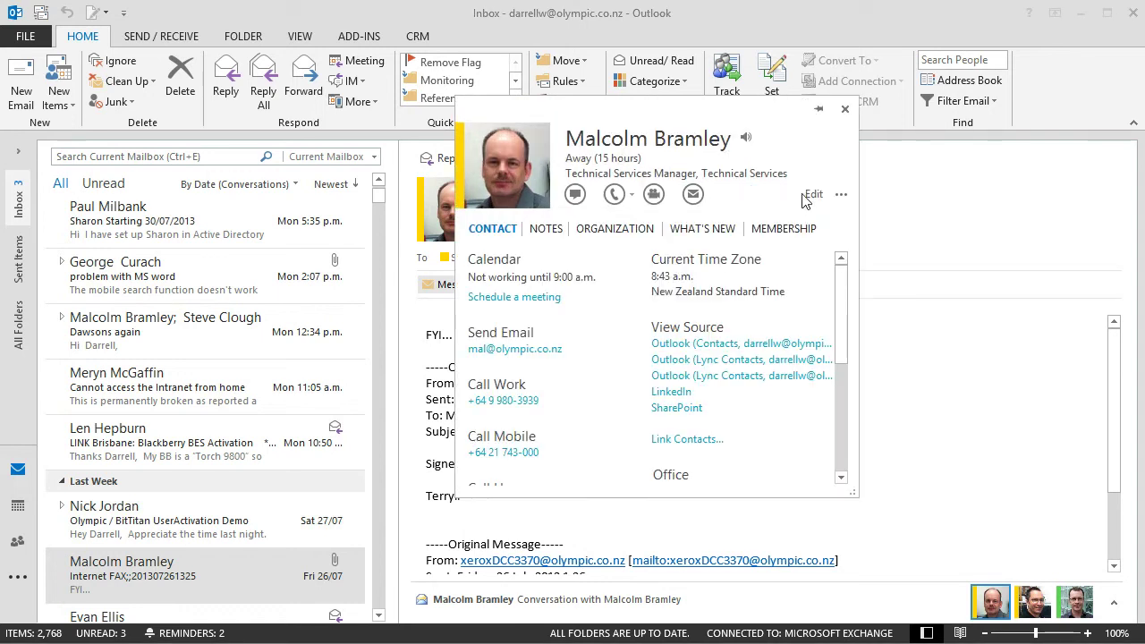
click(816, 195)
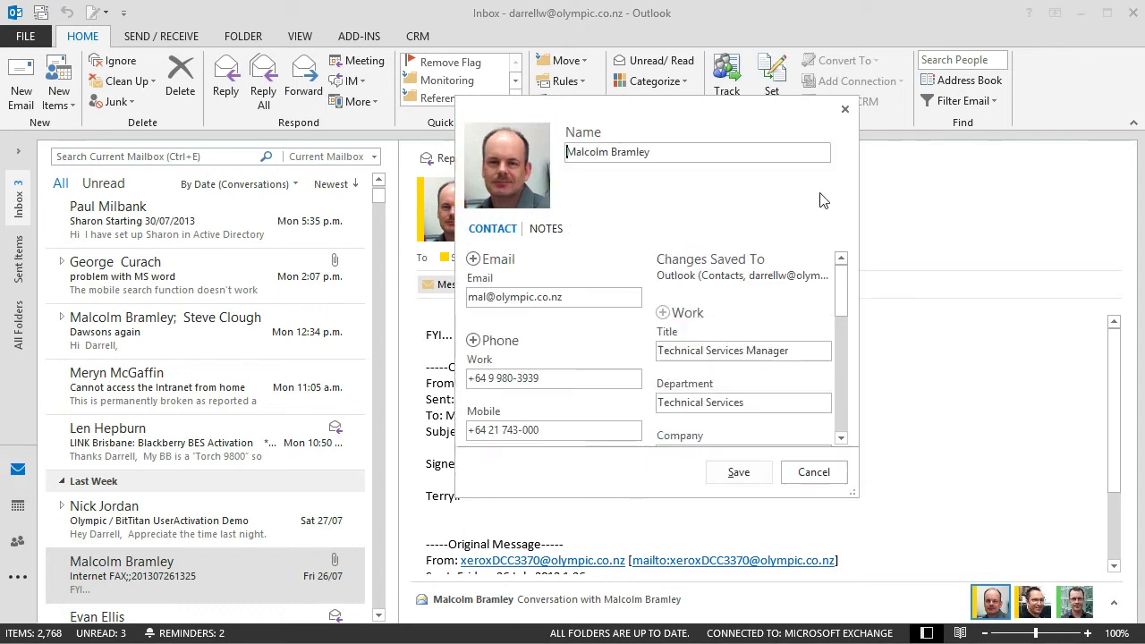
drag(845, 304, 846, 312)
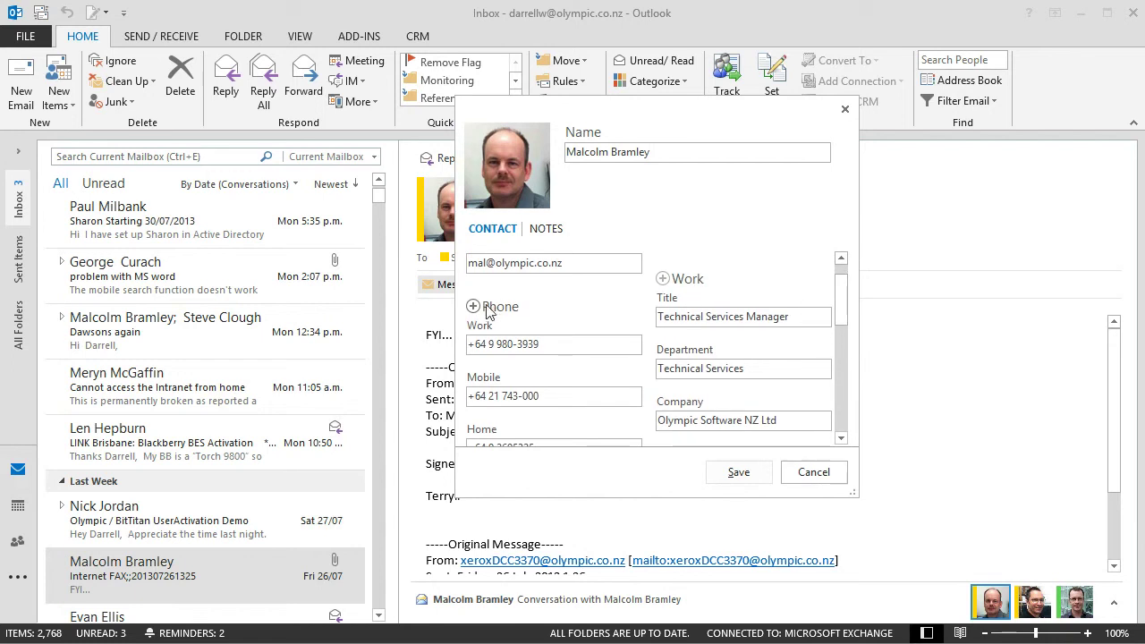
click(473, 307)
click(510, 326)
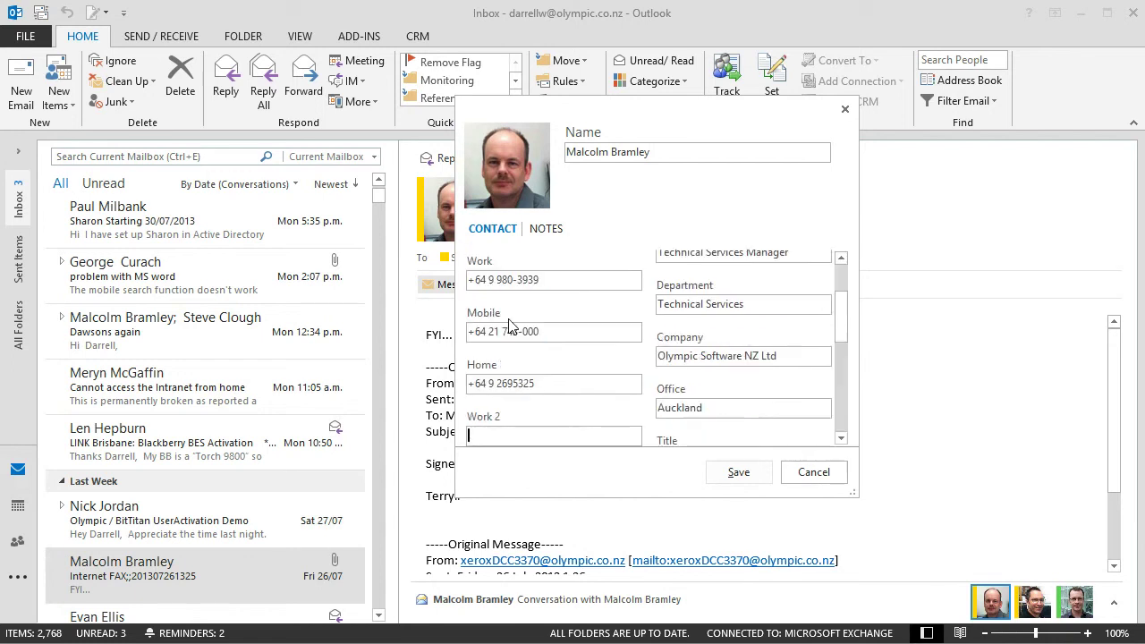
text(+64)
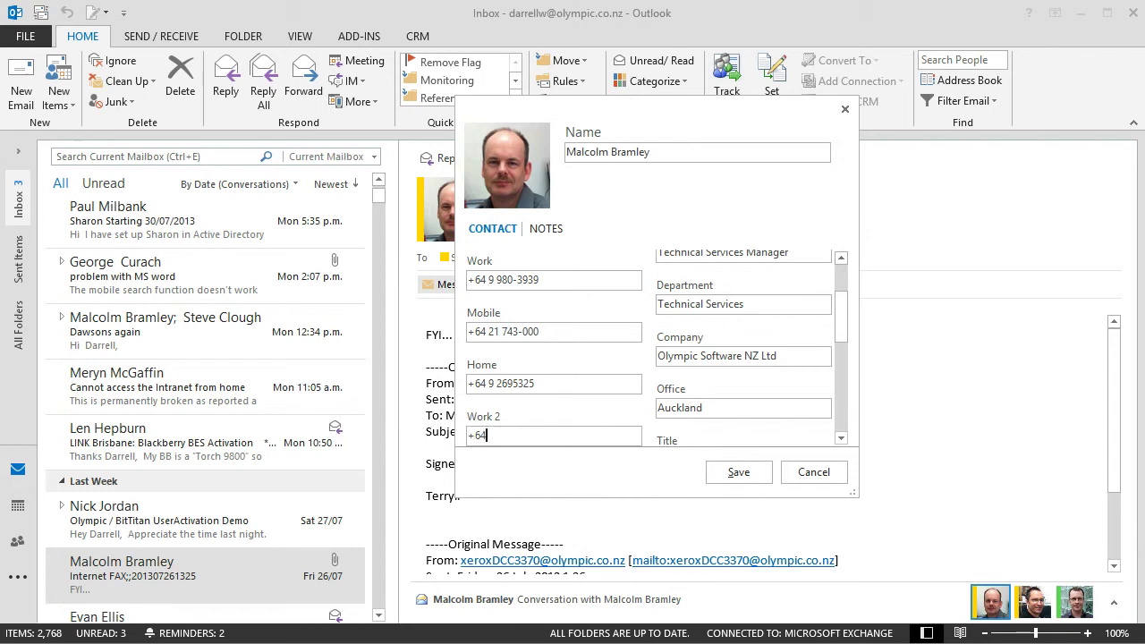
text(-555-0001)
click(752, 471)
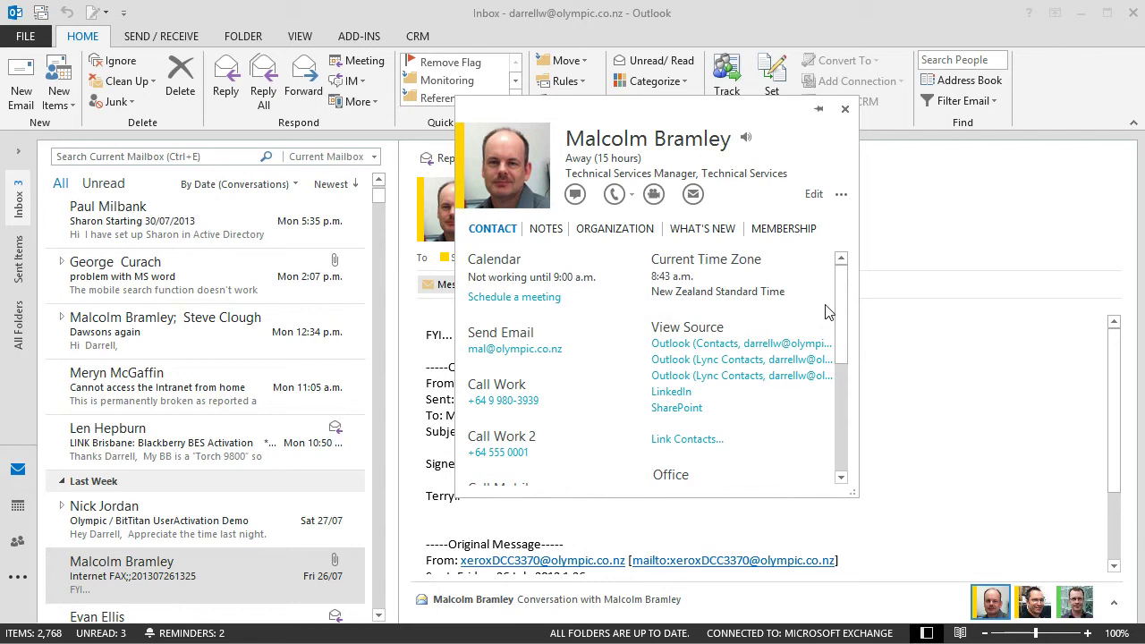
Step: Check the Business 2 number in the sender's full Outlook contact record and close it without saving
click(723, 346)
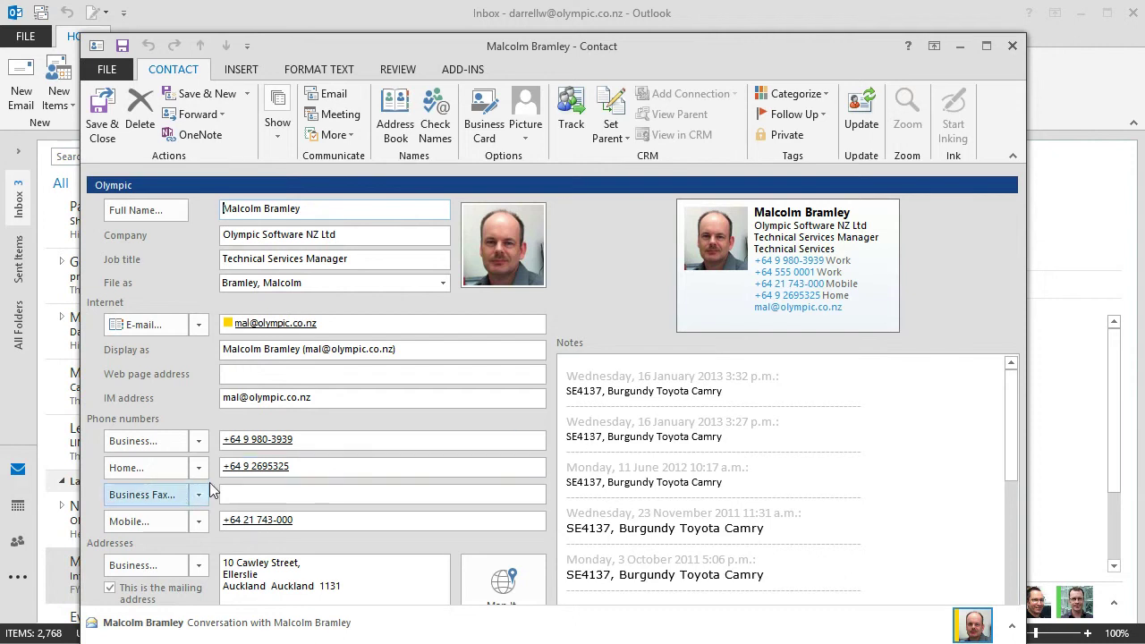
click(198, 442)
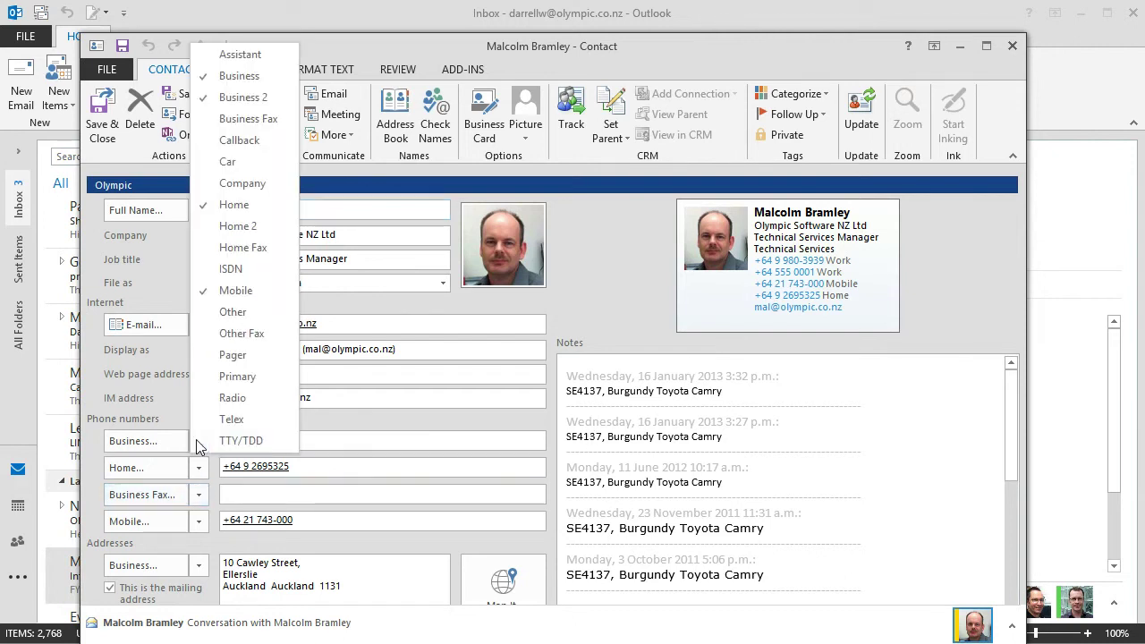
click(248, 98)
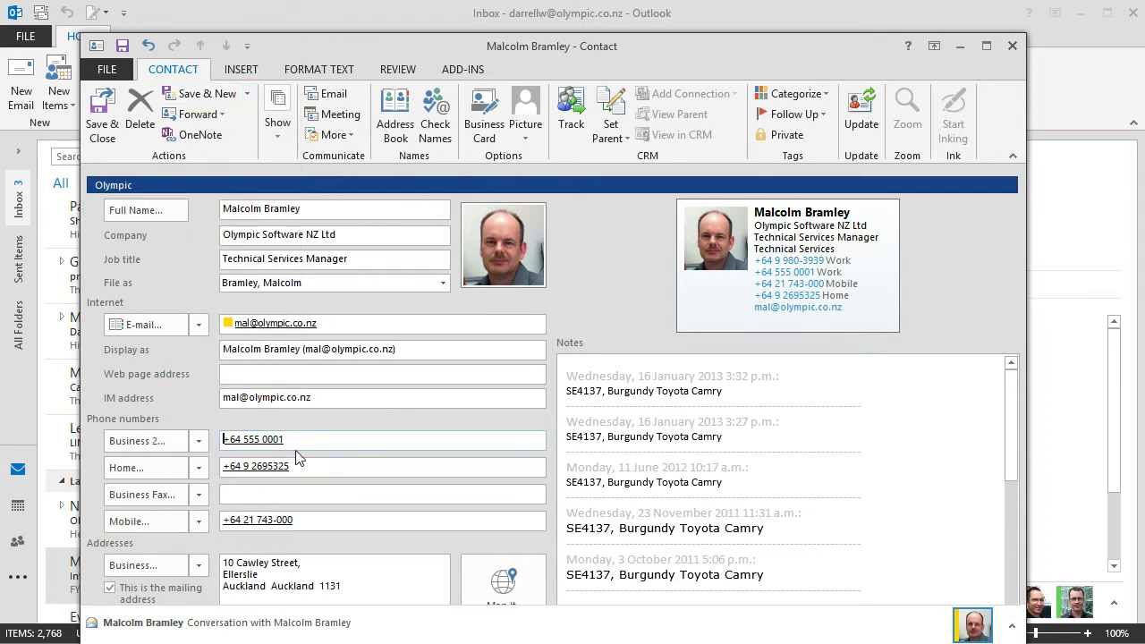
click(1010, 45)
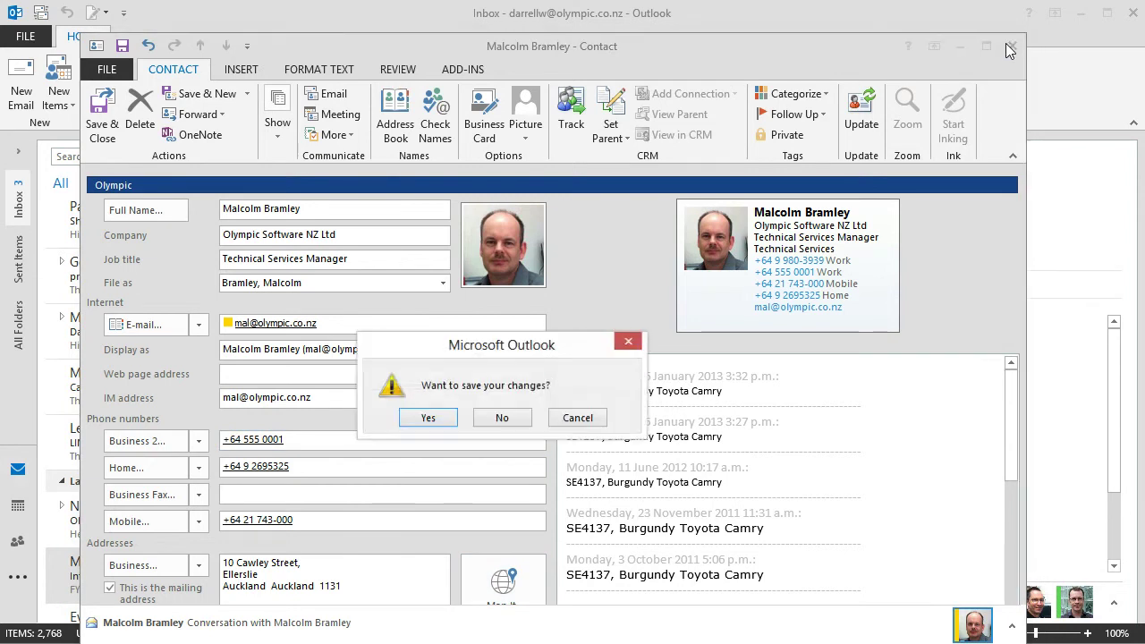
click(502, 418)
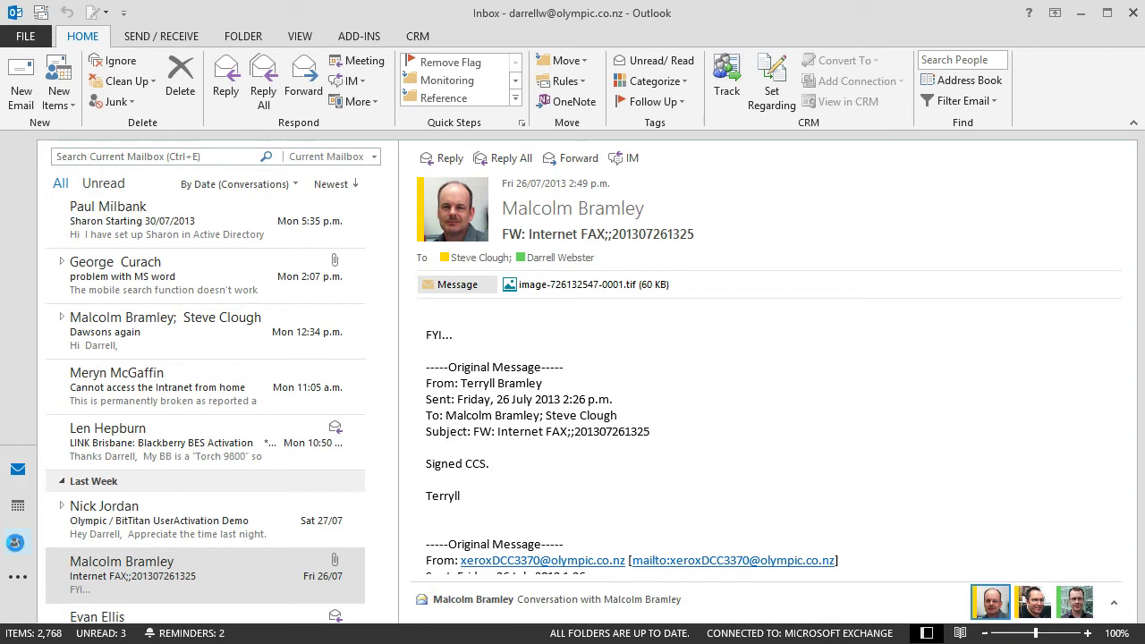
Step: Open the LinkedIn contacts folder in People and view the combined details of the earlier message sender
click(17, 543)
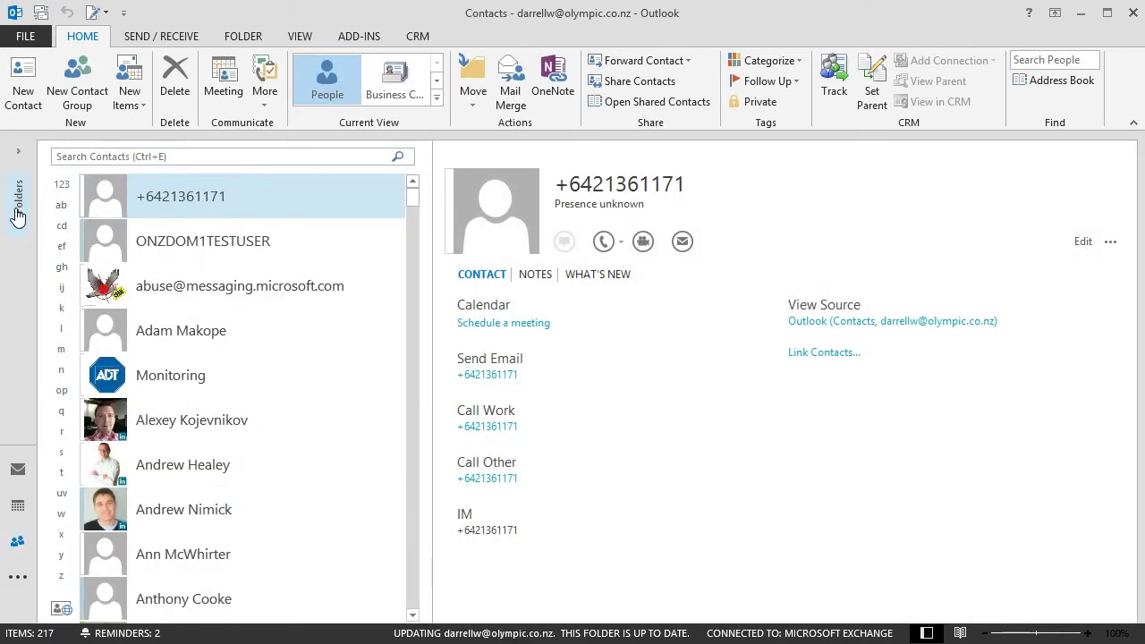
click(17, 215)
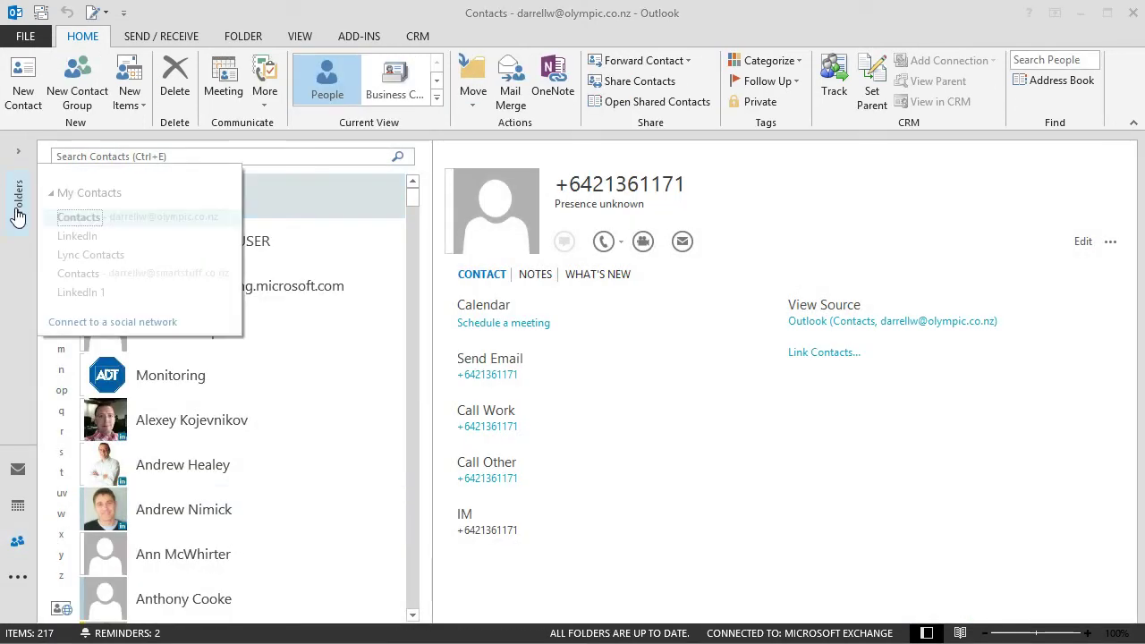
click(77, 237)
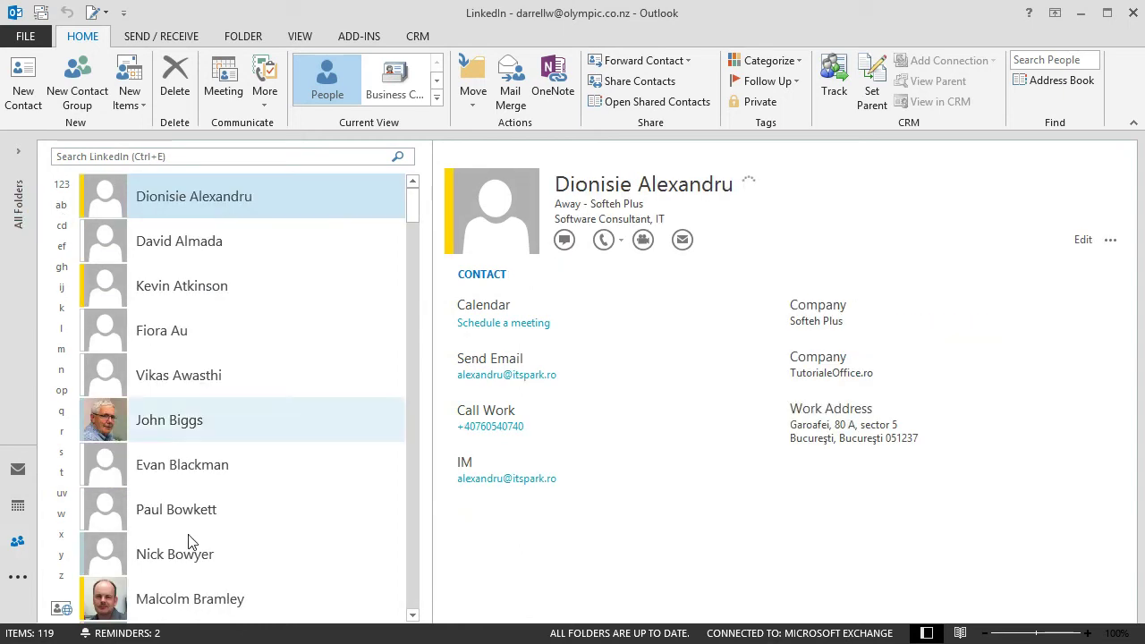
click(181, 611)
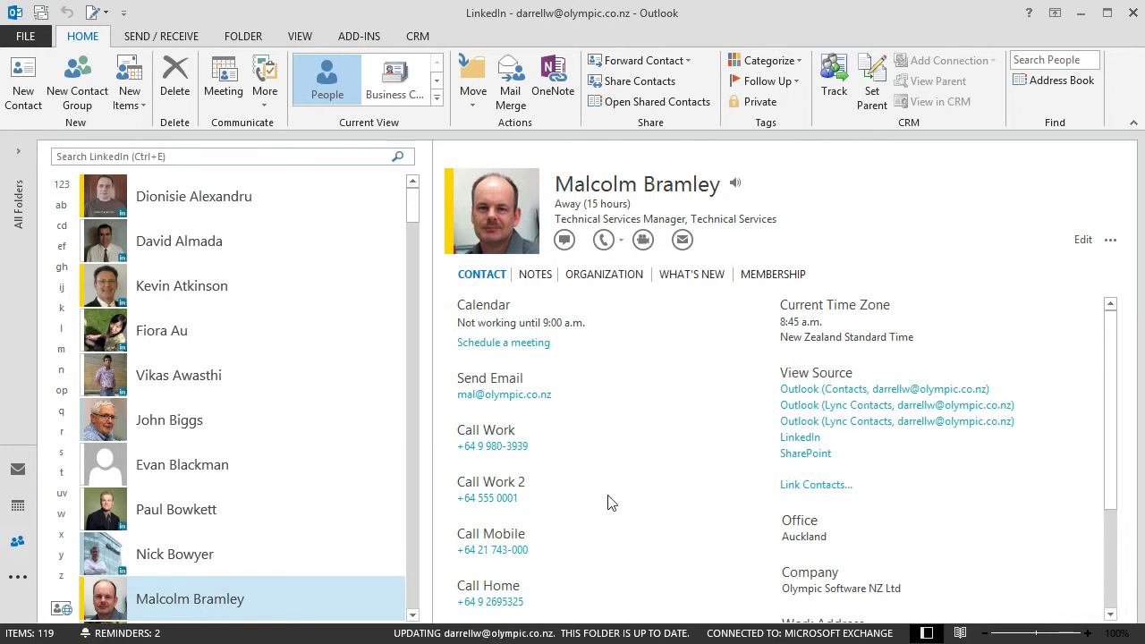
Step: Switch to the Lync Contacts folder, show it in the People view, and view the same contact's combined details
click(14, 222)
click(87, 257)
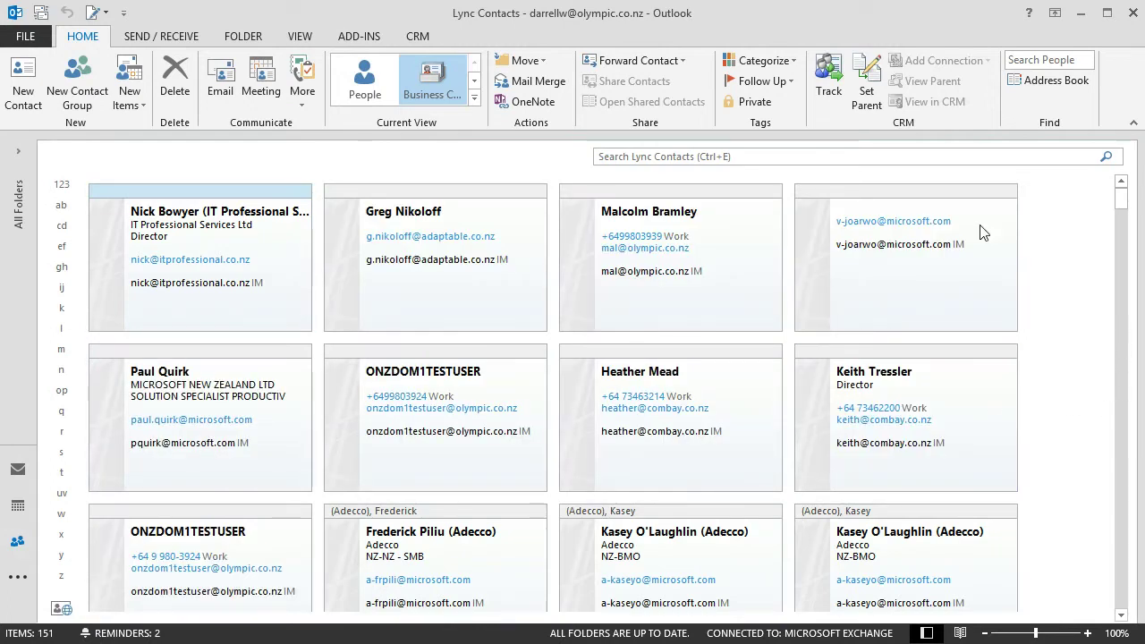
click(362, 81)
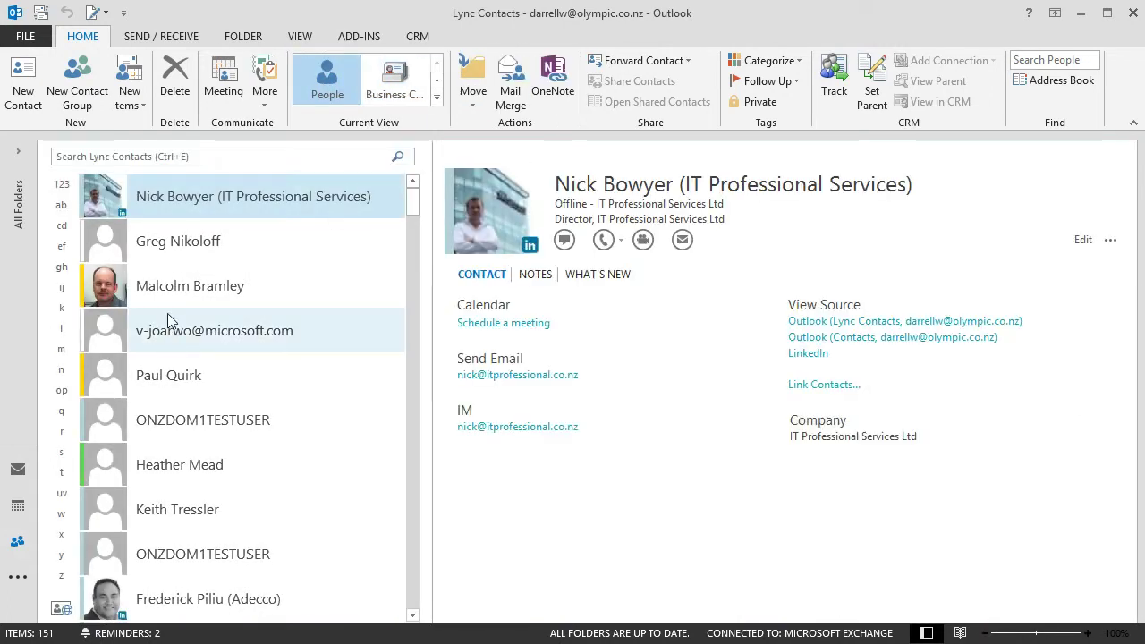
click(170, 300)
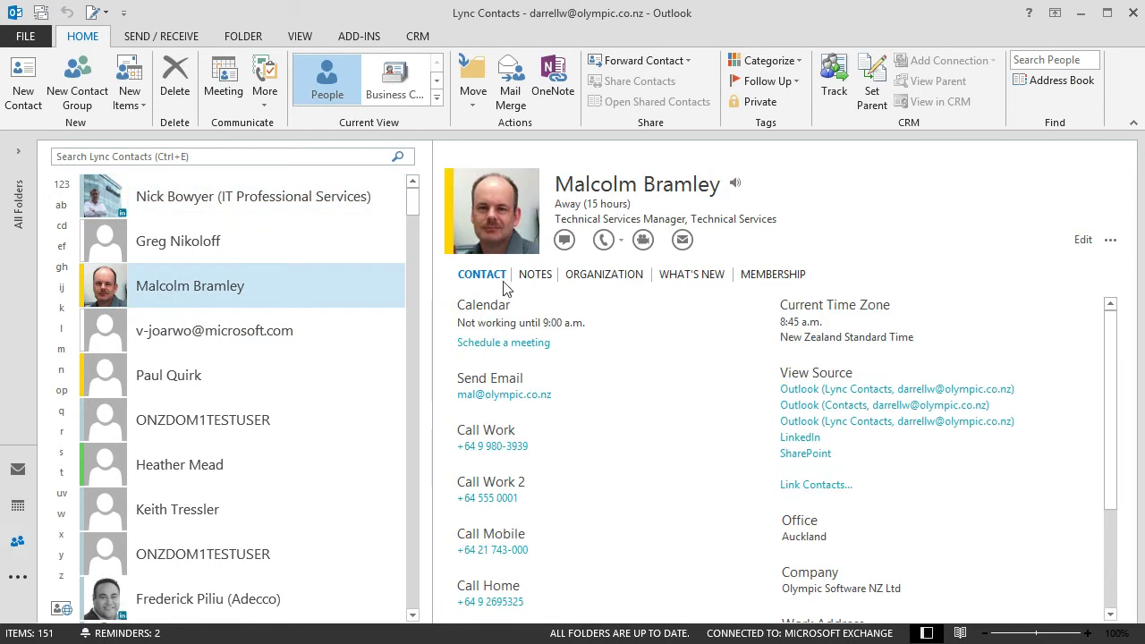
Step: Show Lync Contacts as business cards, open the Olympic Software Technical Services Manager's filed record to review its details and notes, and close it
click(394, 80)
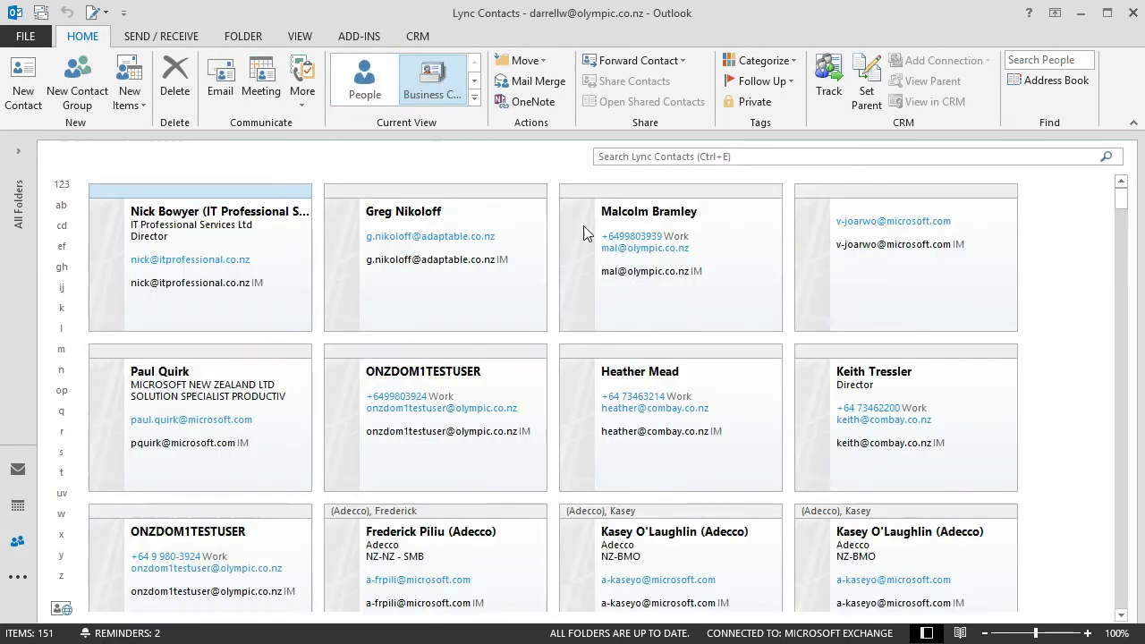
scroll(1087, 429, down, 3)
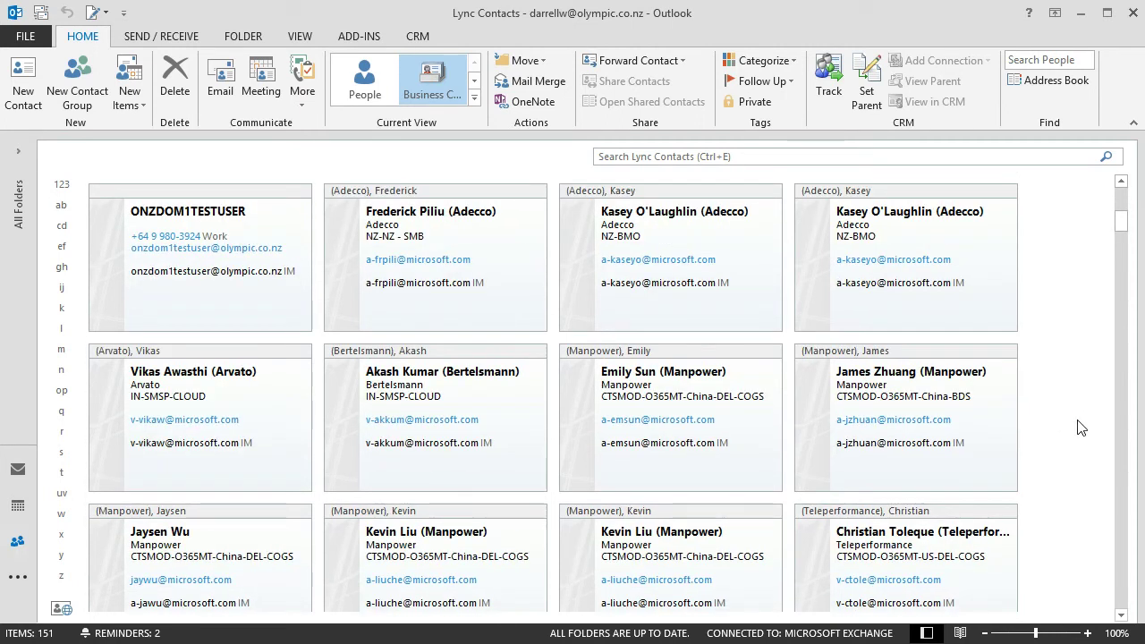
scroll(1081, 428, down, 3)
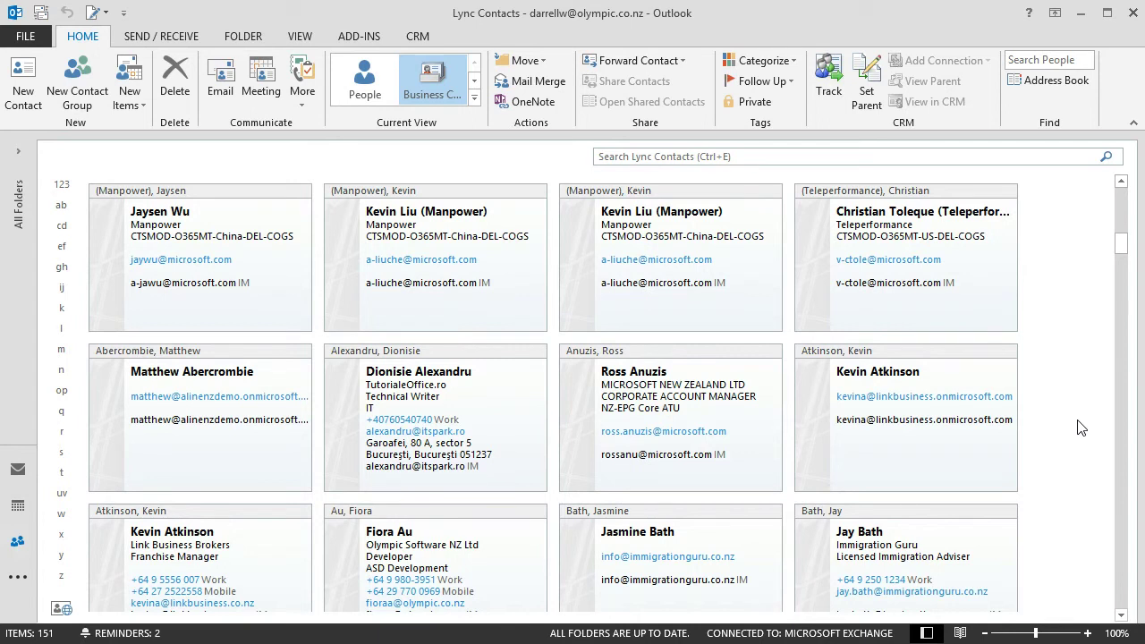
scroll(1081, 428, down, 6)
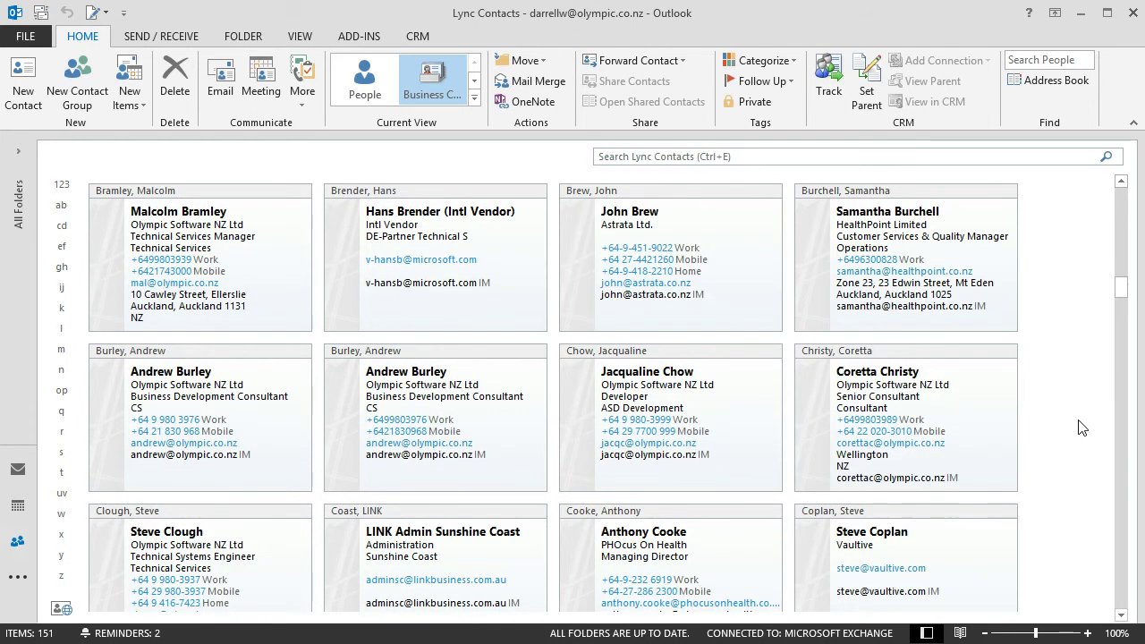
scroll(493, 235, down, 2)
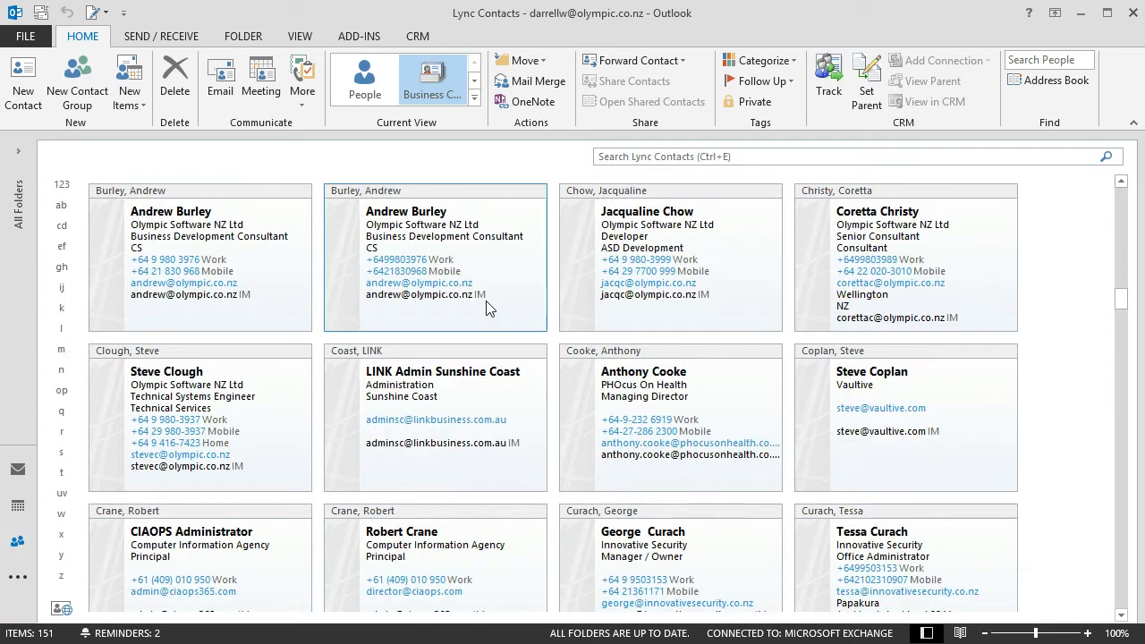
scroll(486, 307, up, 2)
click(484, 309)
click(251, 246)
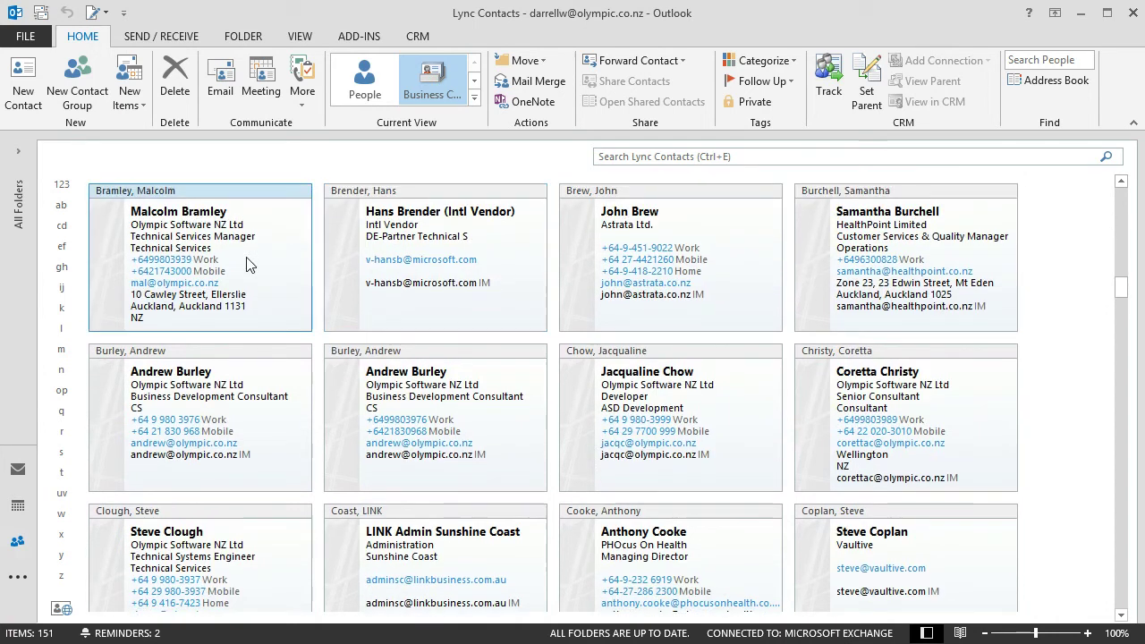
double_click(253, 195)
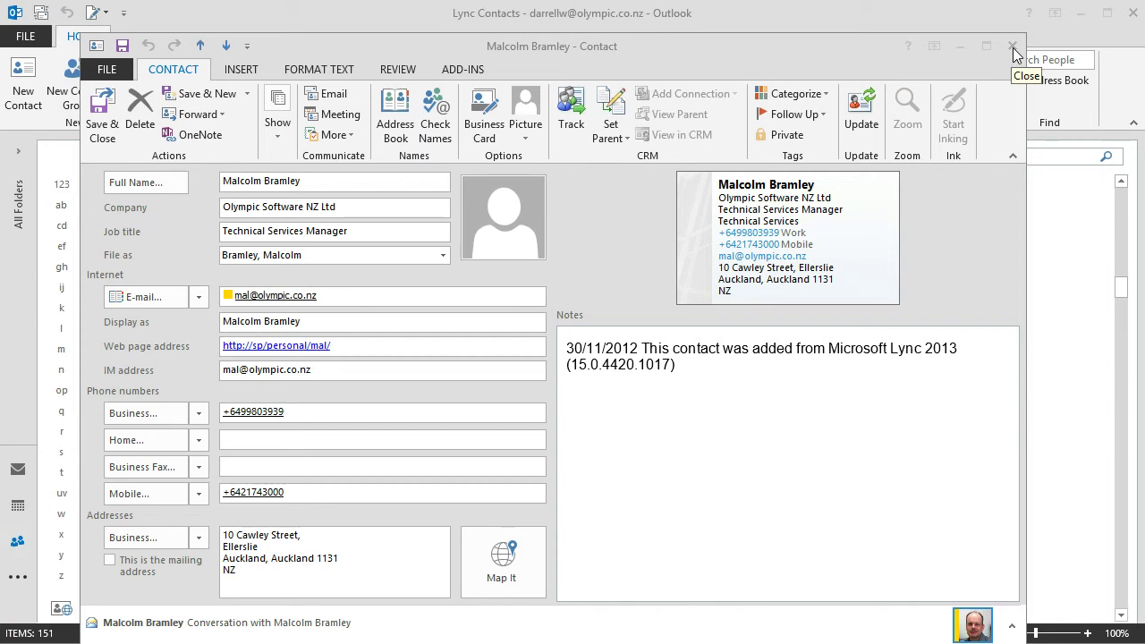
click(1012, 49)
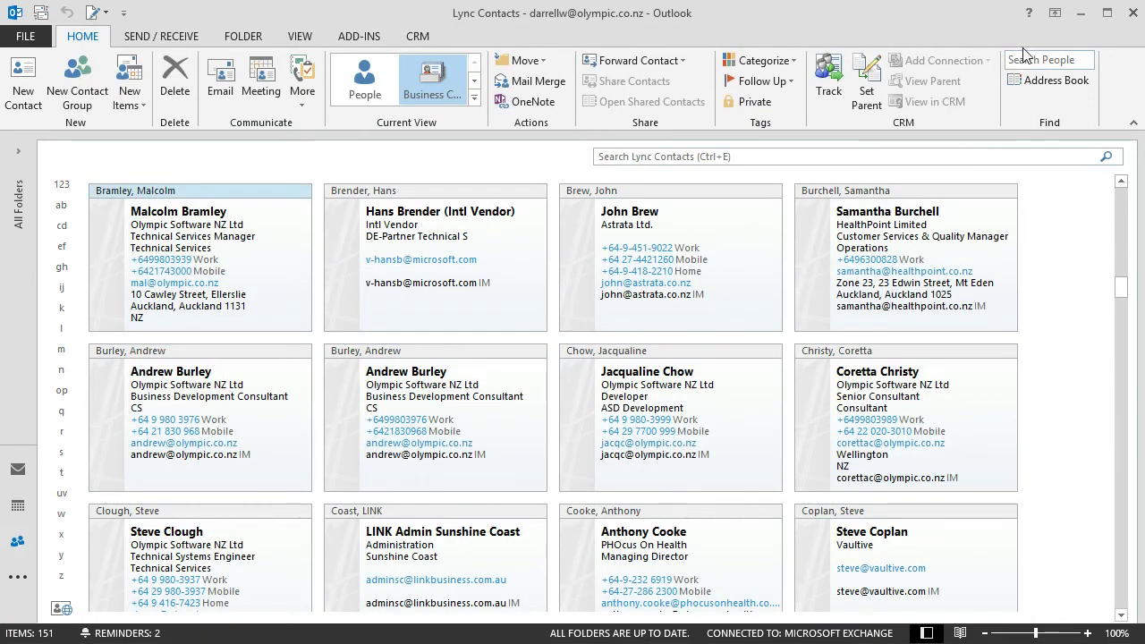
Step: Search people by the start of the same contact's first name, review the phone numbers on the contact card, and open it for editing
click(1027, 59)
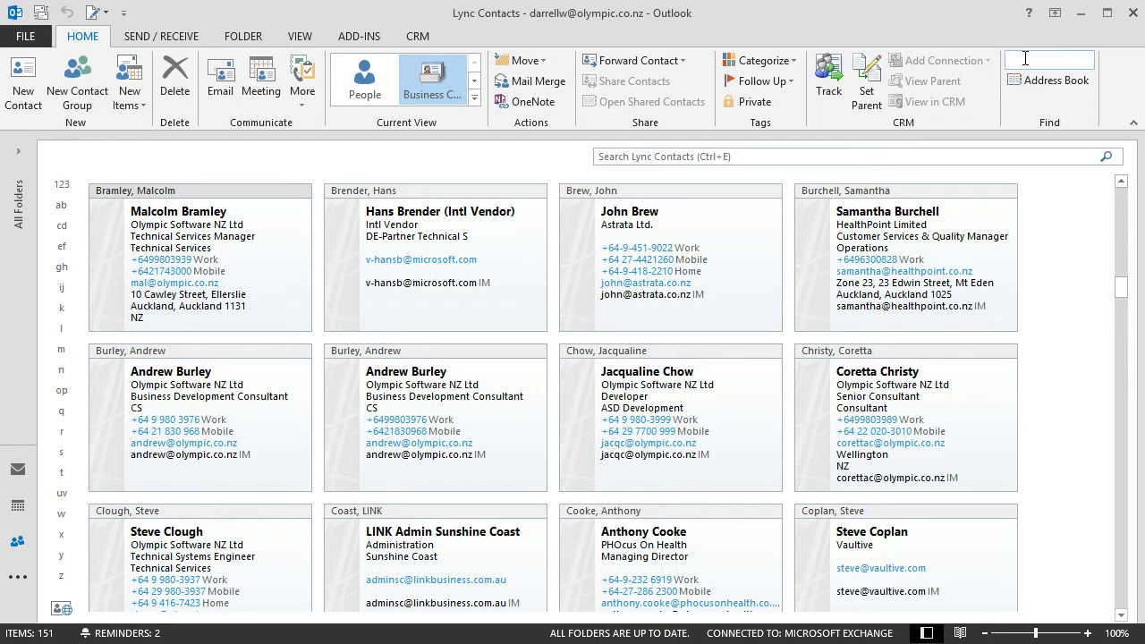
text(mal)
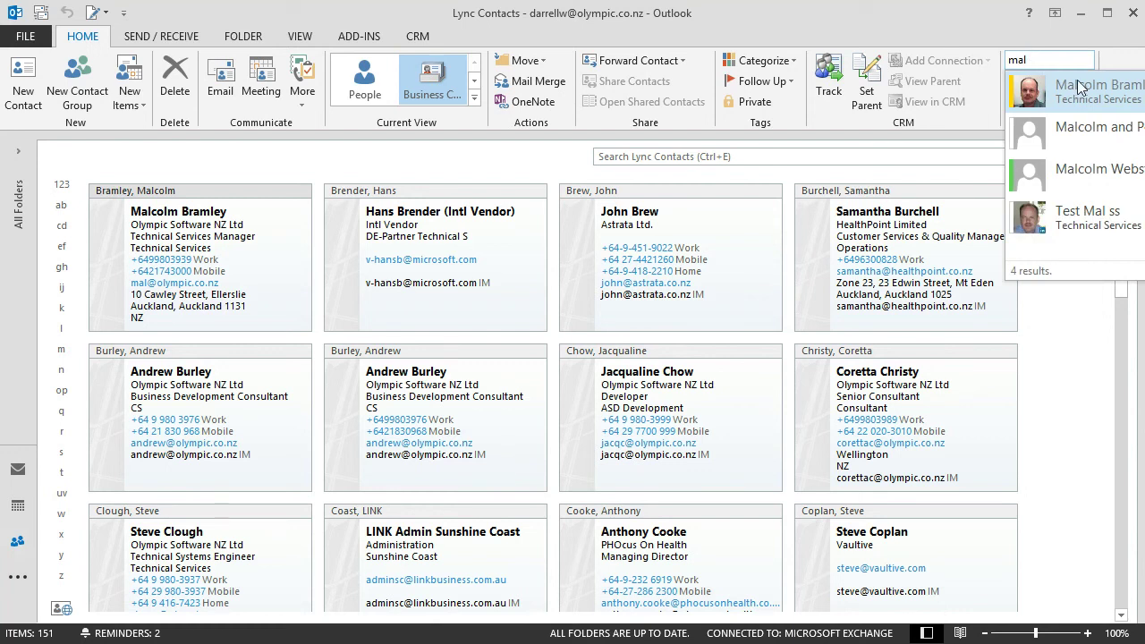
click(1078, 87)
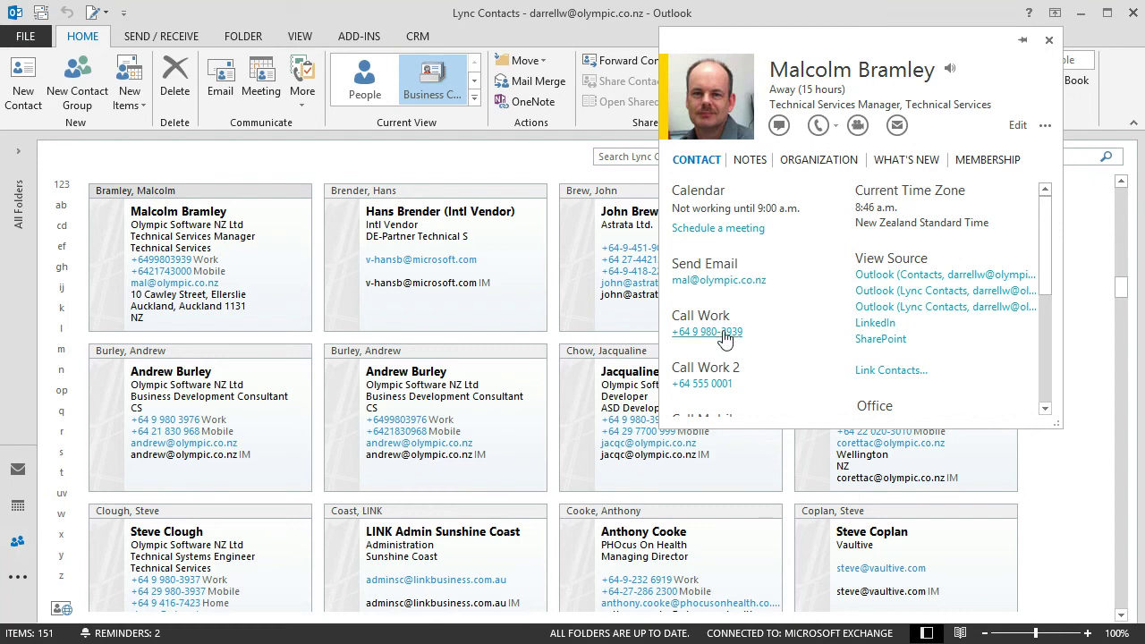
scroll(746, 324, down, 4)
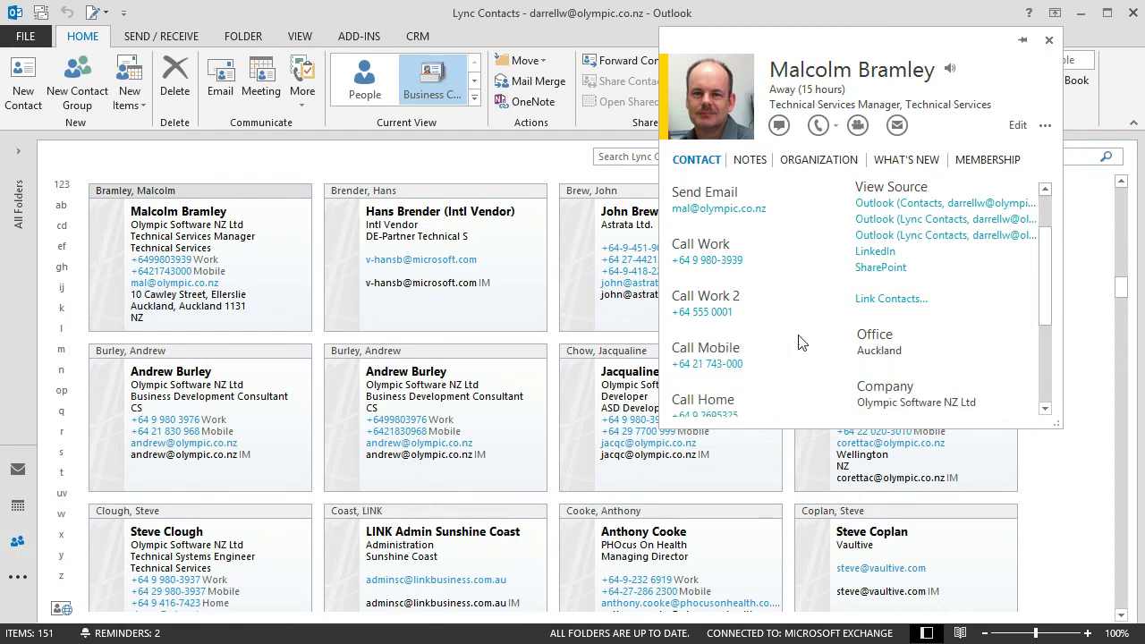
click(1018, 127)
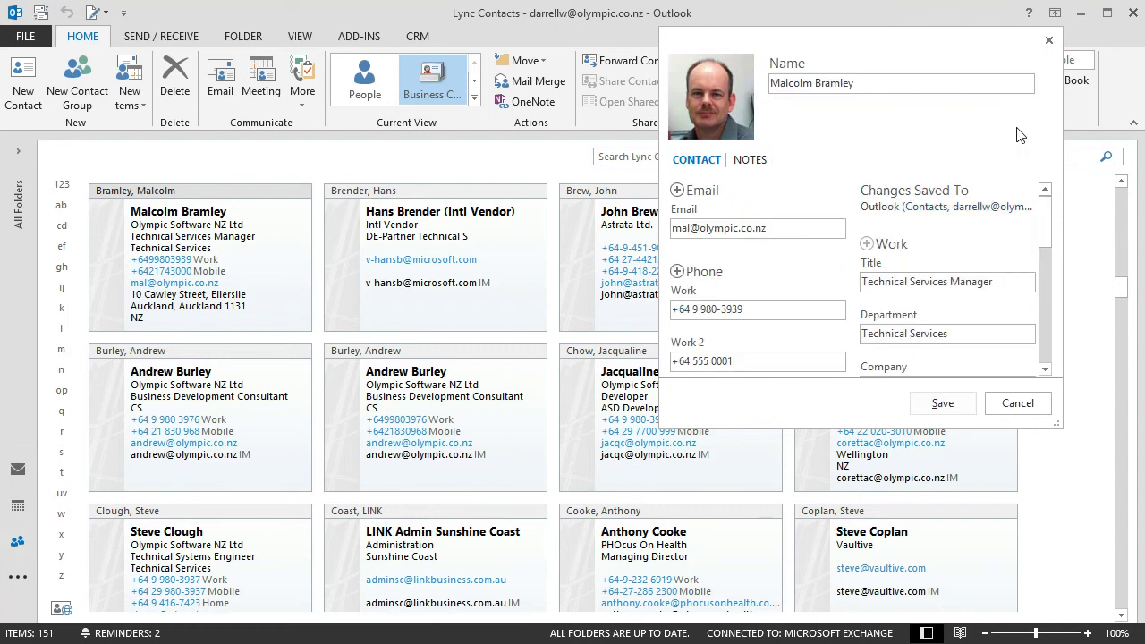